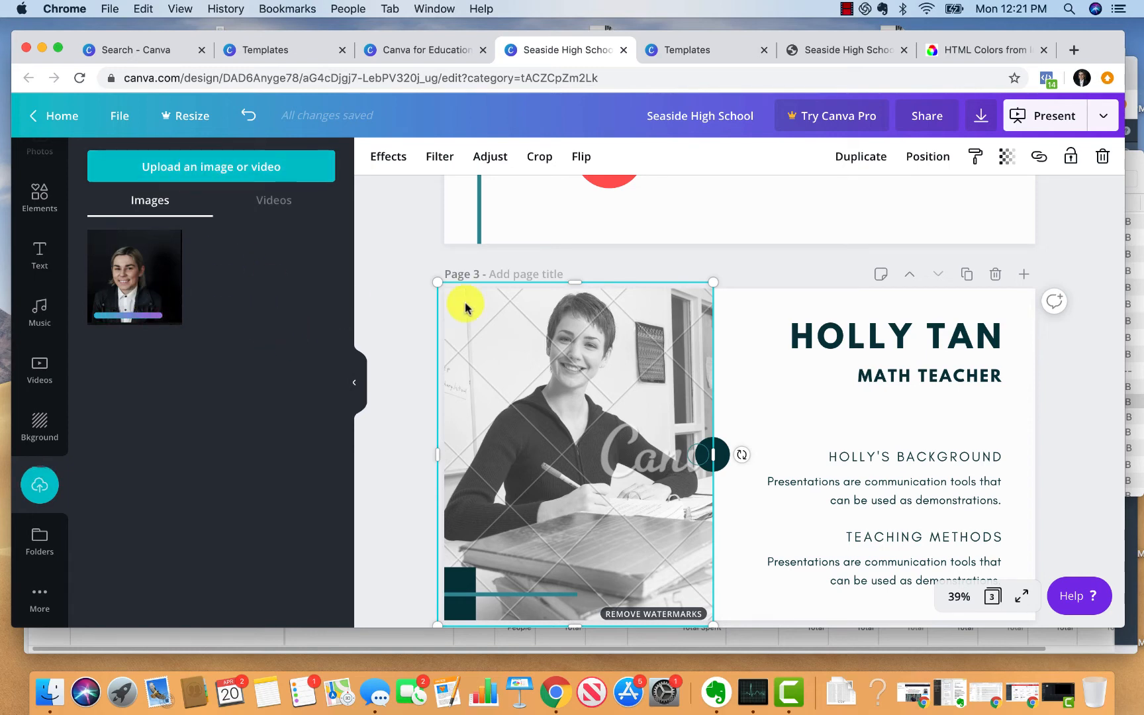
{"action": "scroll", "coordinate": [421, 347], "scroll_direction": "up", "scroll_amount": 1}
{"action": "scroll", "coordinate": [420, 347], "scroll_direction": "down", "scroll_amount": 3}
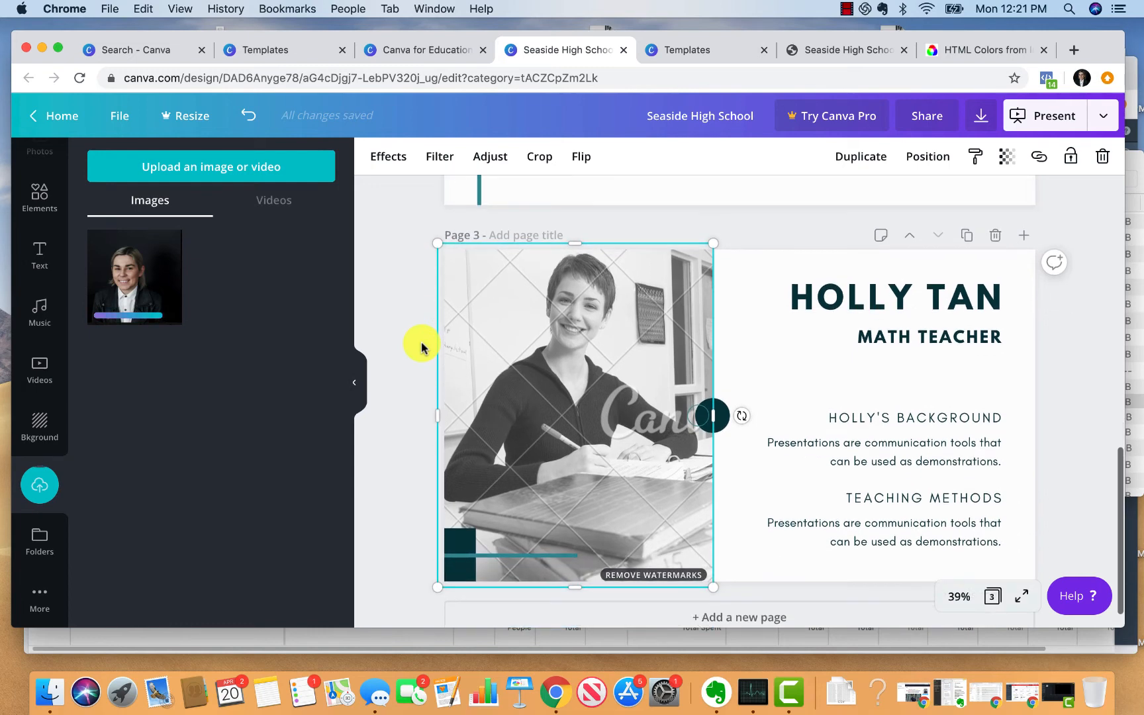
{"action": "key", "text": "Delete"}
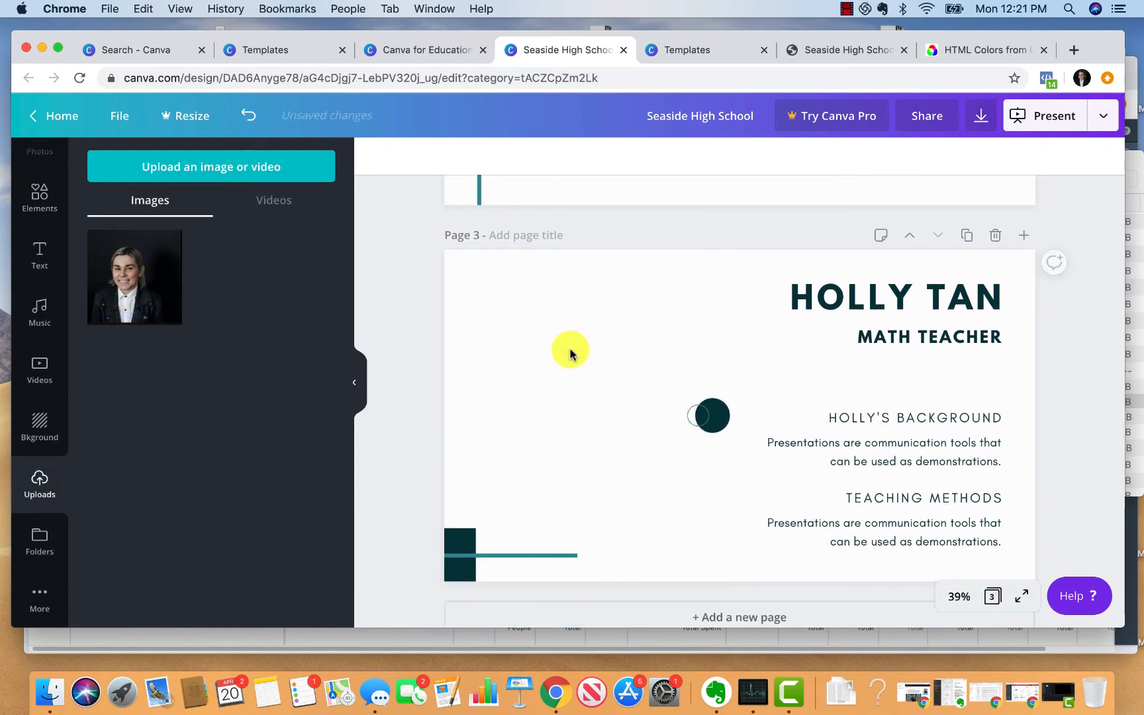
{"action": "key", "text": "super+z"}
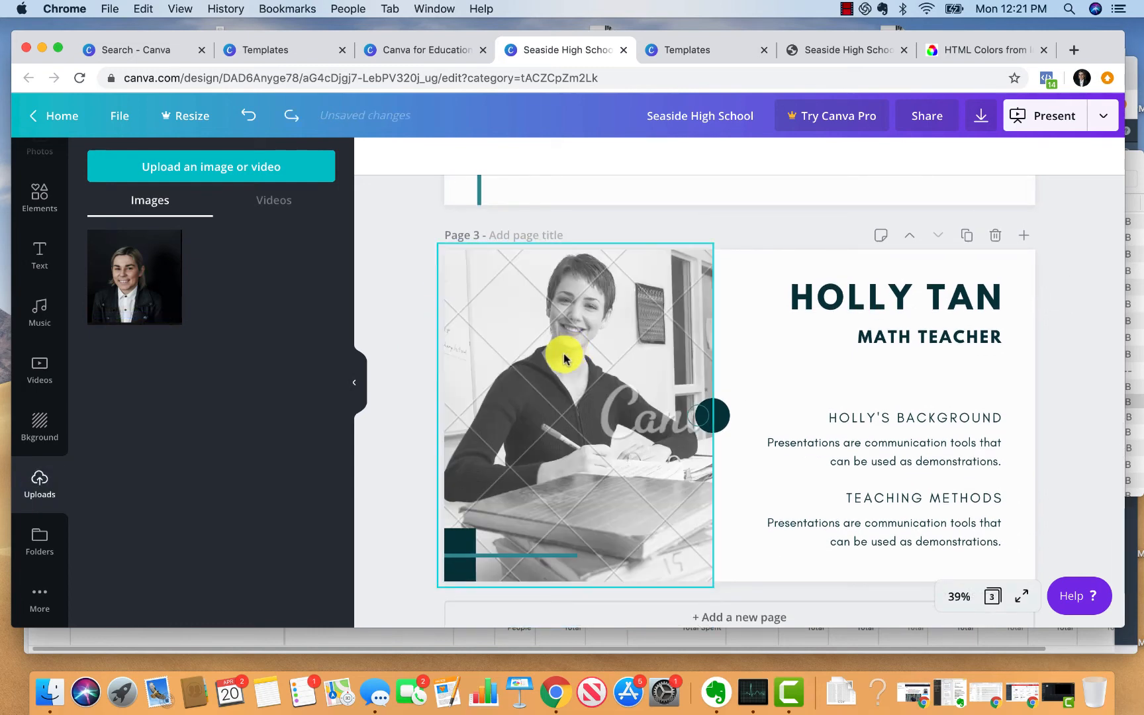
Replace the stock teacher photo on page 3 with the uploaded portrait, enlarged from the page's upper-left corner to full page height.
{"action": "left_click", "coordinate": [561, 357]}
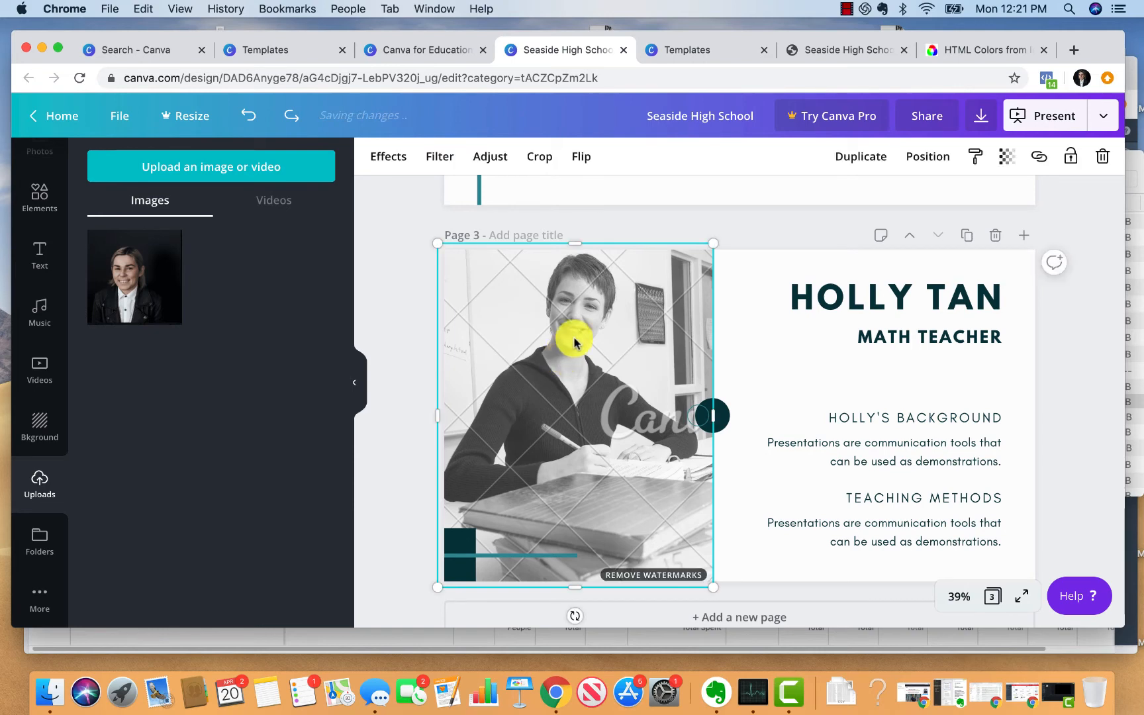
{"action": "key", "text": "Delete"}
{"action": "left_click", "coordinate": [140, 299]}
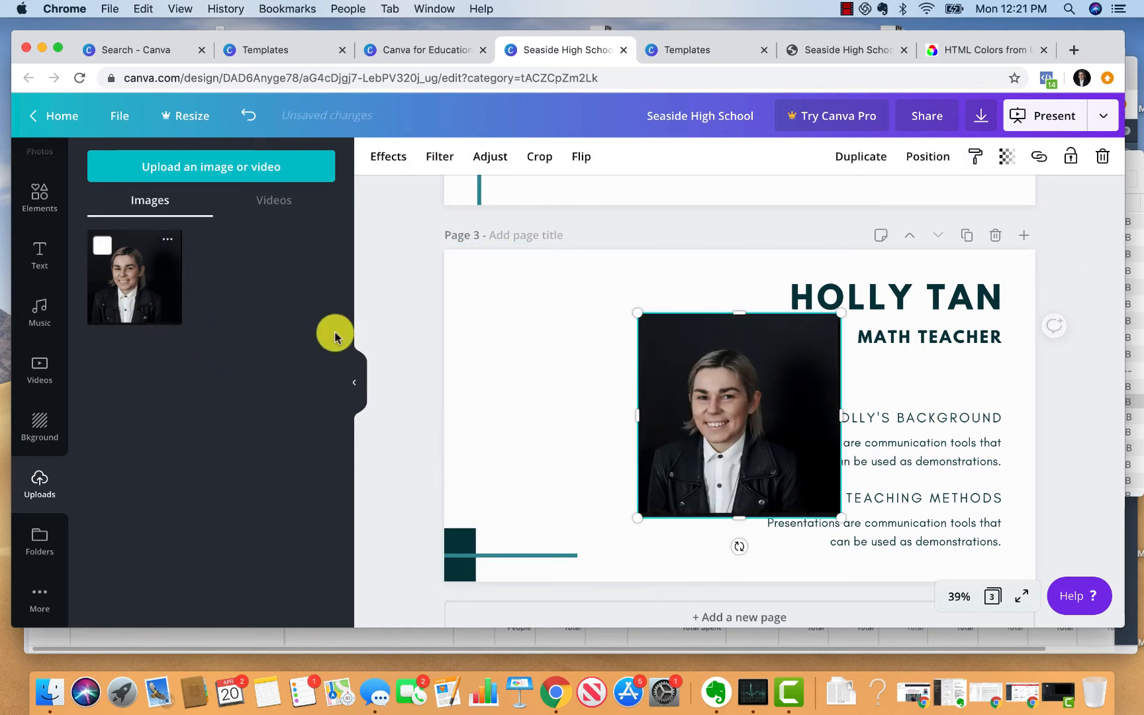
{"action": "left_click_drag", "start_coordinate": [759, 430], "coordinate": [559, 369]}
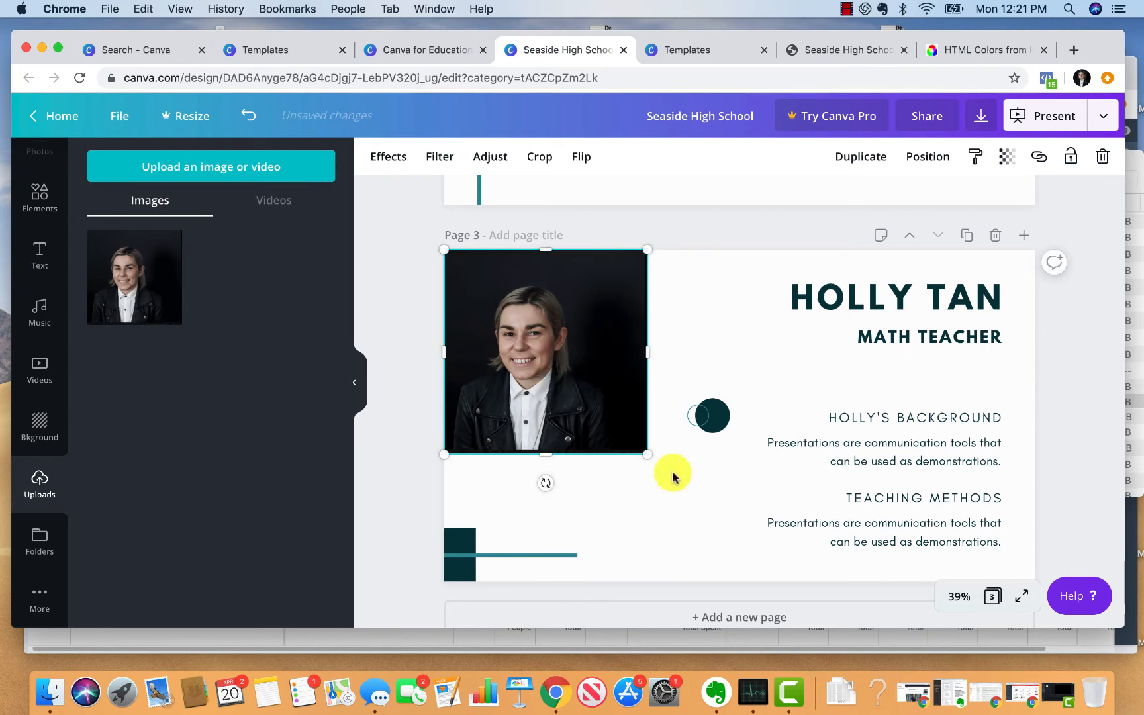
{"action": "left_click_drag", "start_coordinate": [652, 459], "coordinate": [773, 587]}
Crop both sides of the portrait so it clears the page text, and align it with the page's upper-left corner.
{"action": "double_click", "coordinate": [651, 475]}
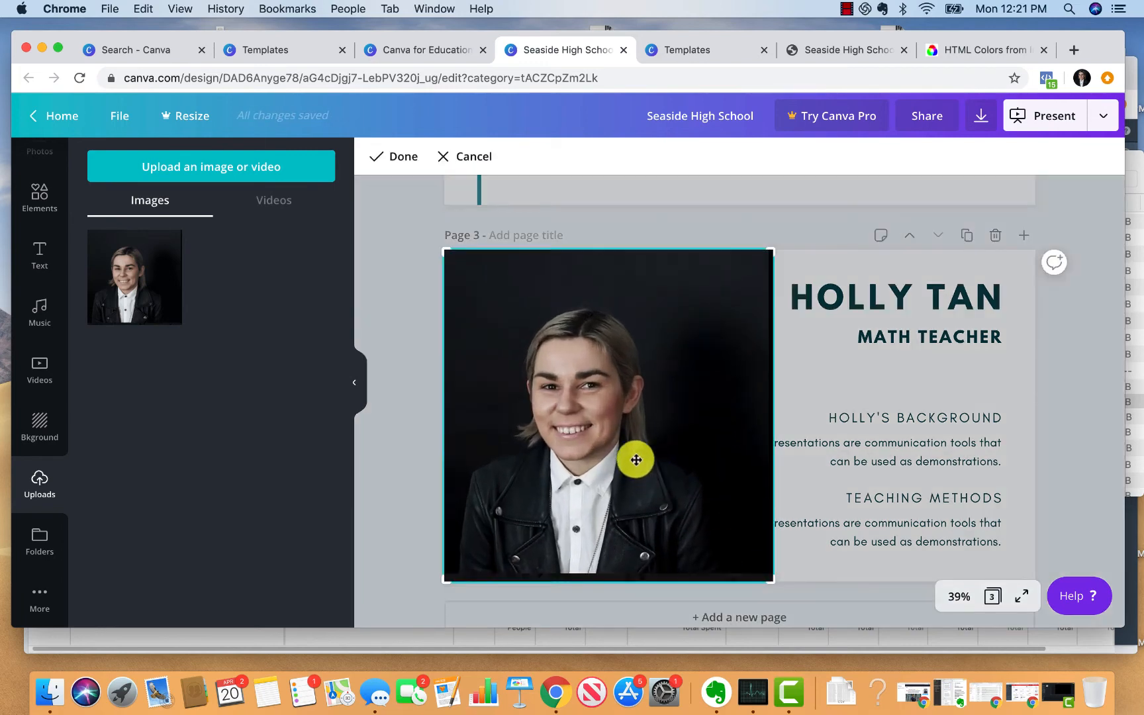
{"action": "left_click", "coordinate": [401, 451]}
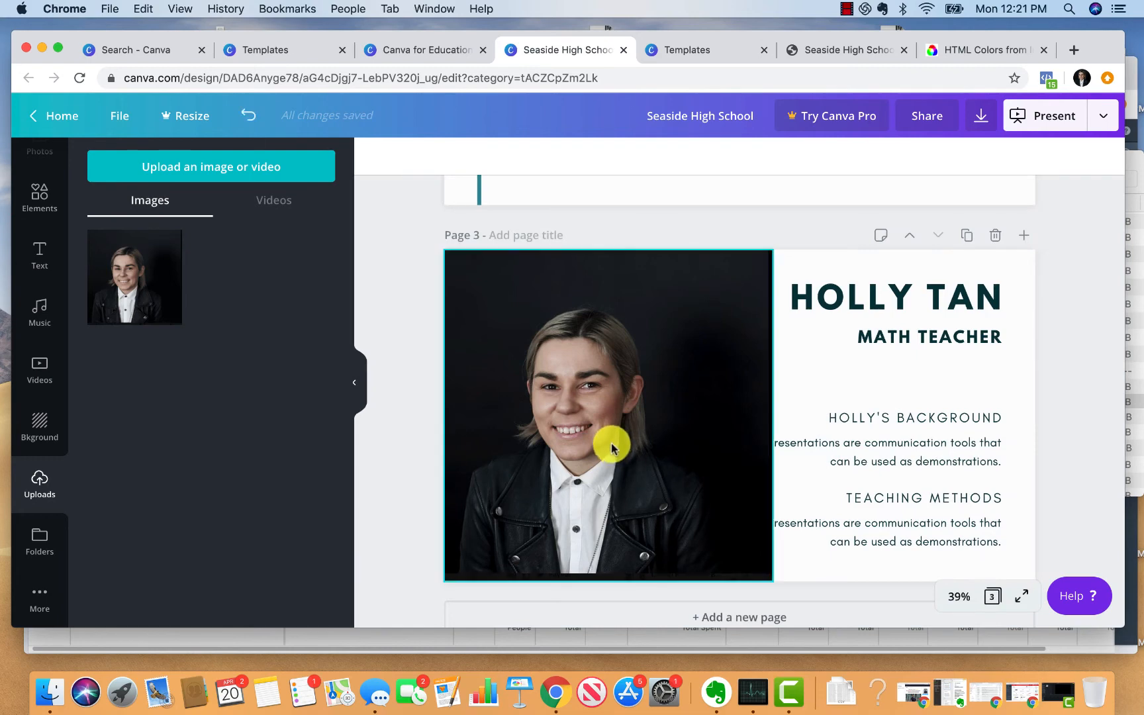
{"action": "double_click", "coordinate": [632, 408]}
{"action": "left_click_drag", "start_coordinate": [770, 250], "coordinate": [724, 250]}
{"action": "left_click_drag", "start_coordinate": [443, 250], "coordinate": [451, 250]}
{"action": "left_click", "coordinate": [397, 158]}
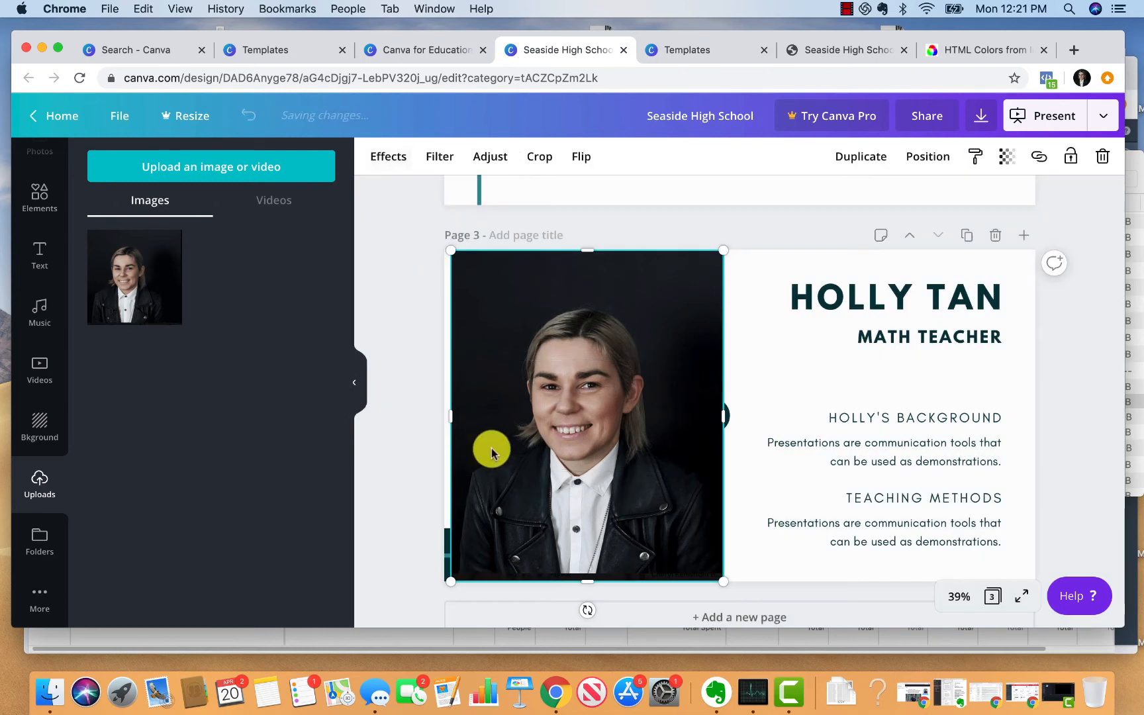
{"action": "left_click_drag", "start_coordinate": [579, 458], "coordinate": [571, 447]}
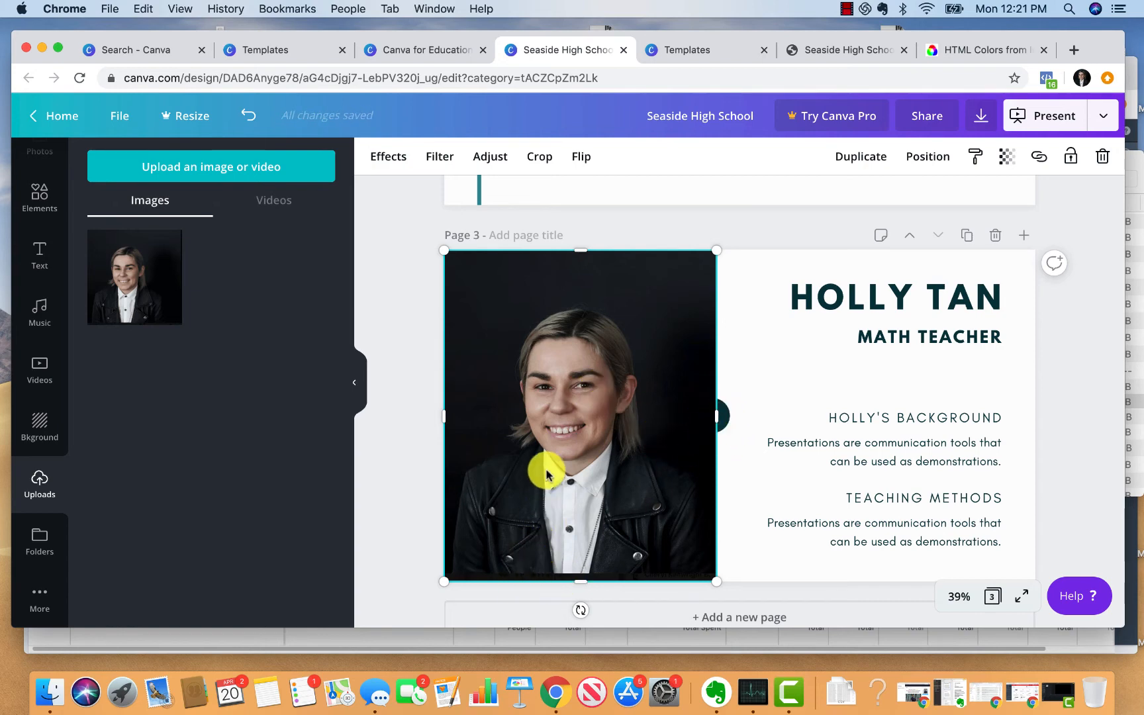
{"action": "mouse_move", "coordinate": [544, 467]}
{"action": "left_mouse_down"}
{"action": "mouse_move", "coordinate": [618, 457]}
{"action": "mouse_move", "coordinate": [549, 471]}
{"action": "mouse_move", "coordinate": [536, 461]}
{"action": "left_mouse_up"}
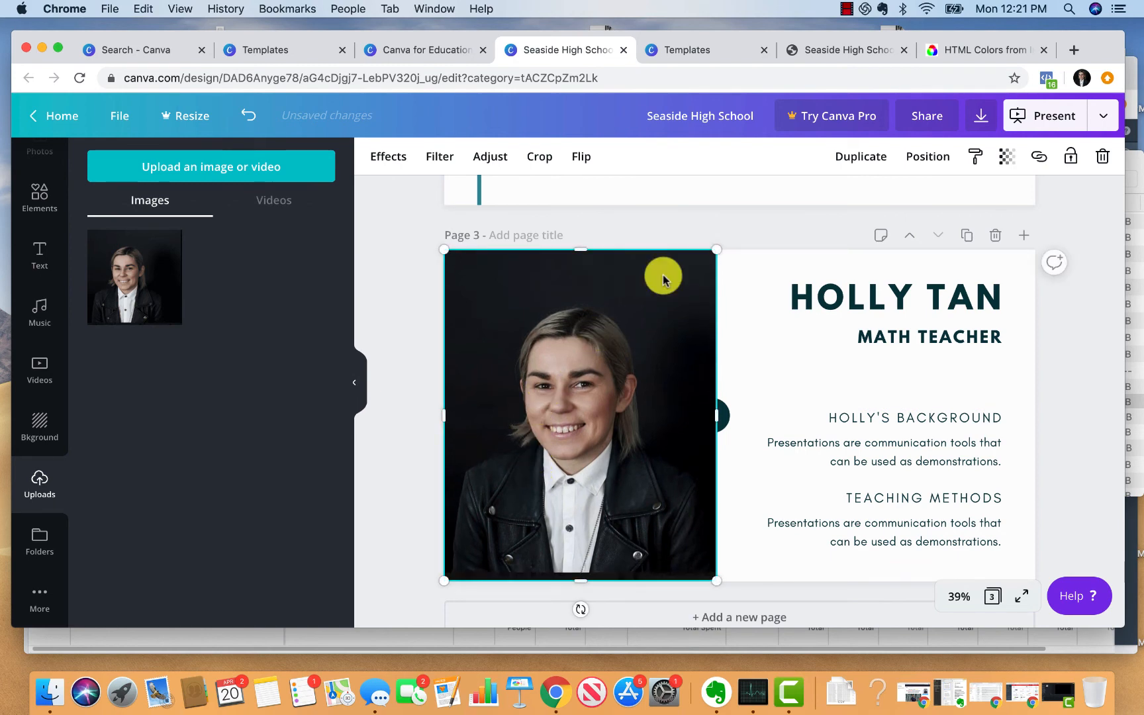
Send the portrait backward behind the decorative circles, line and corner rectangle.
{"action": "left_click", "coordinate": [924, 164]}
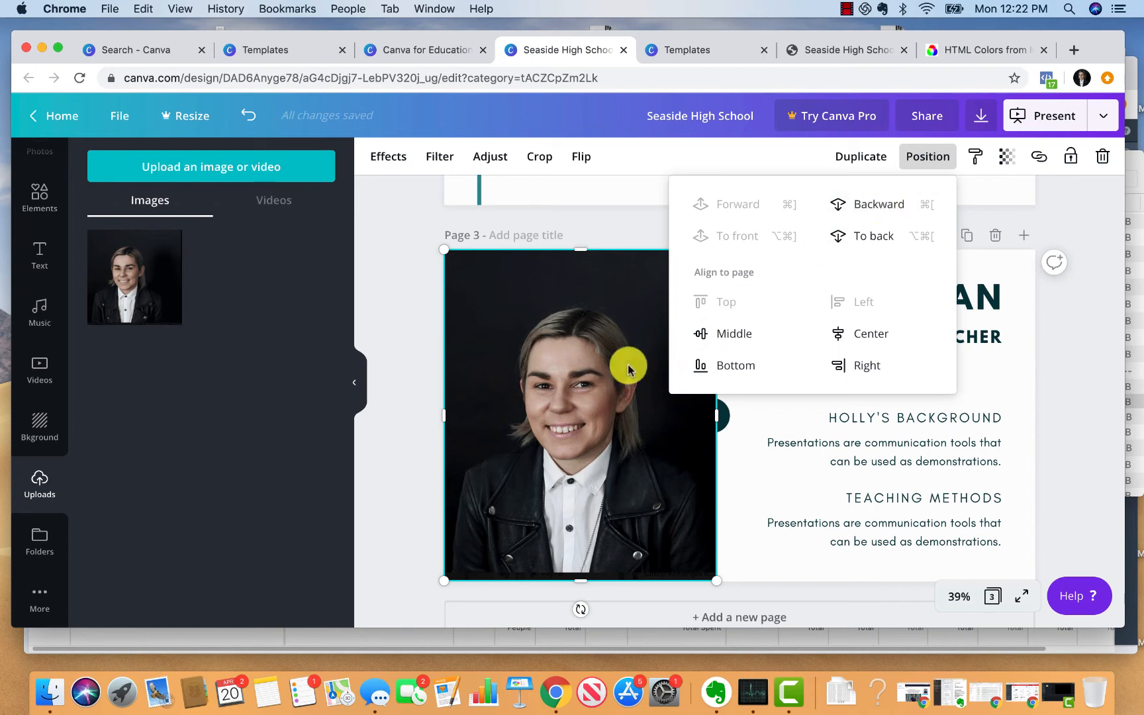
{"action": "left_click", "coordinate": [579, 364]}
{"action": "double_click", "coordinate": [579, 364]}
{"action": "left_click", "coordinate": [695, 240]}
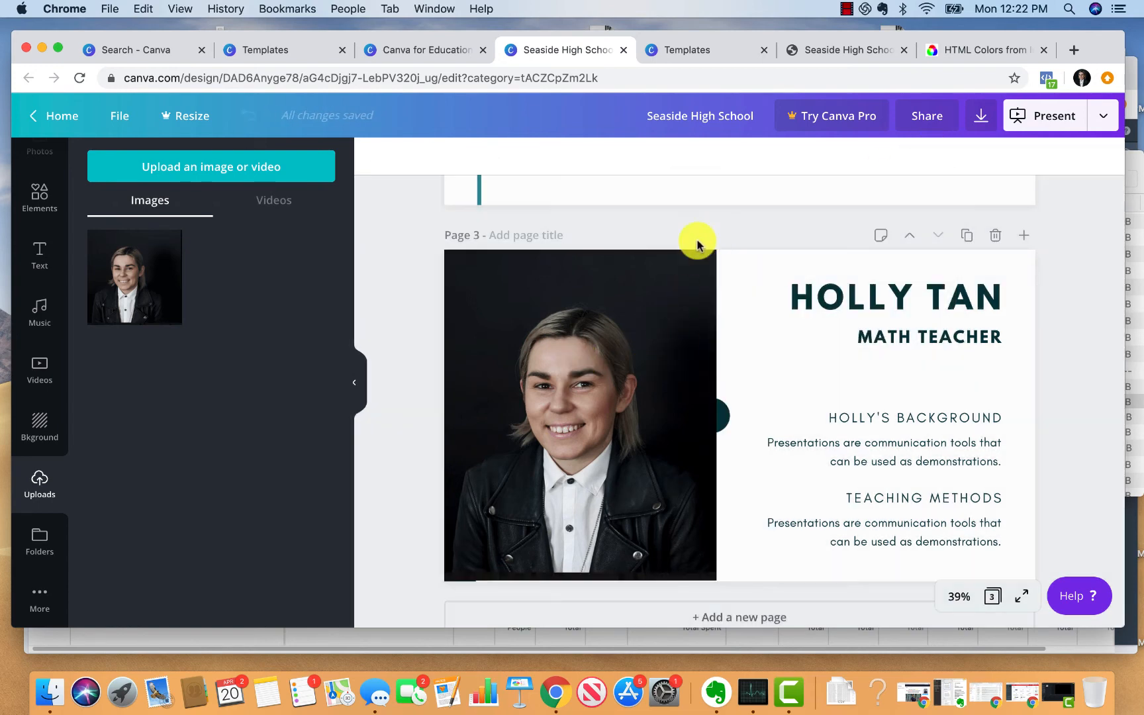
{"action": "left_click", "coordinate": [926, 156]}
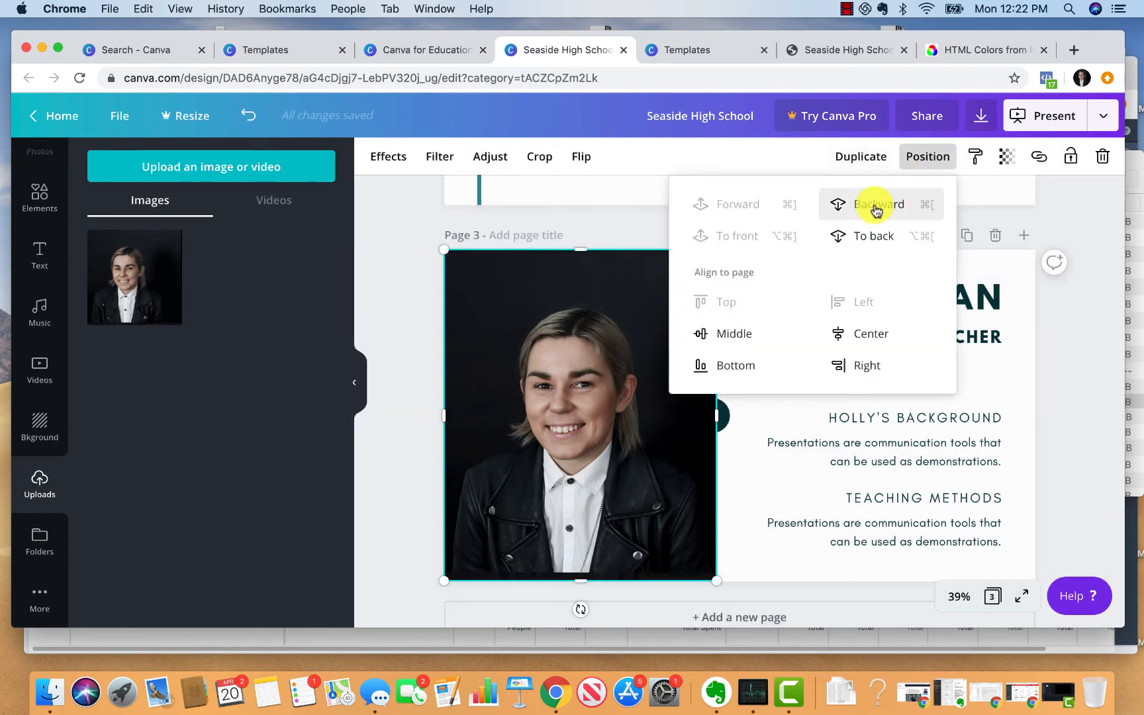
{"action": "left_click", "coordinate": [877, 206]}
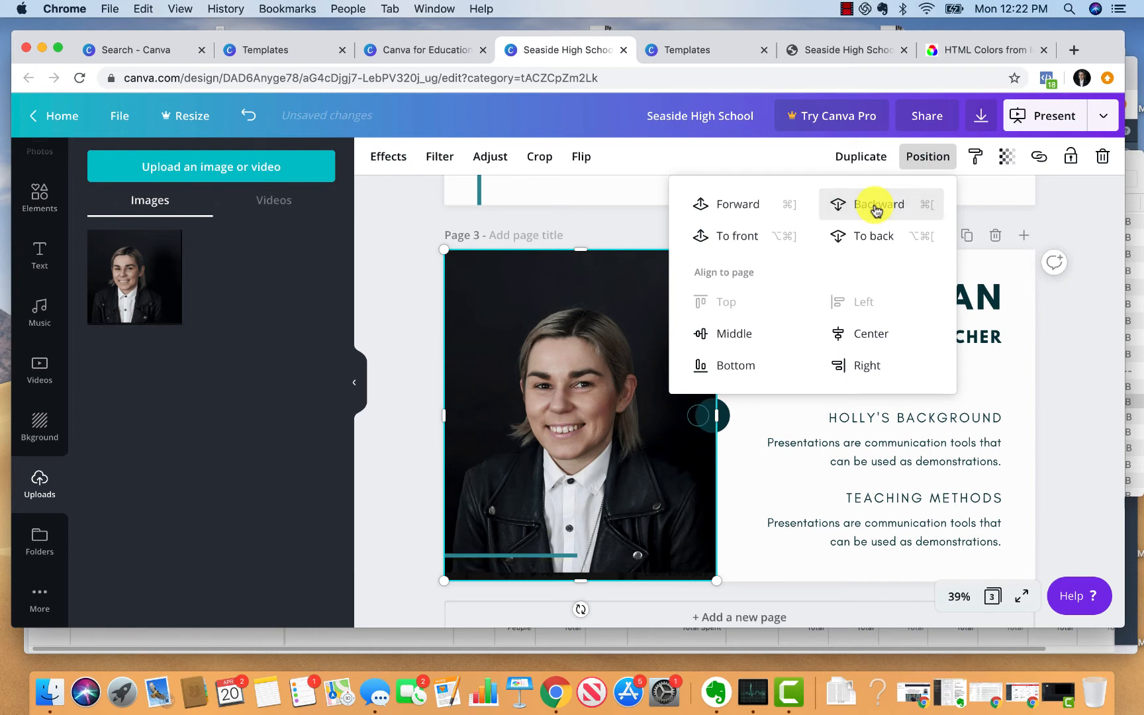
{"action": "left_click", "coordinate": [876, 206]}
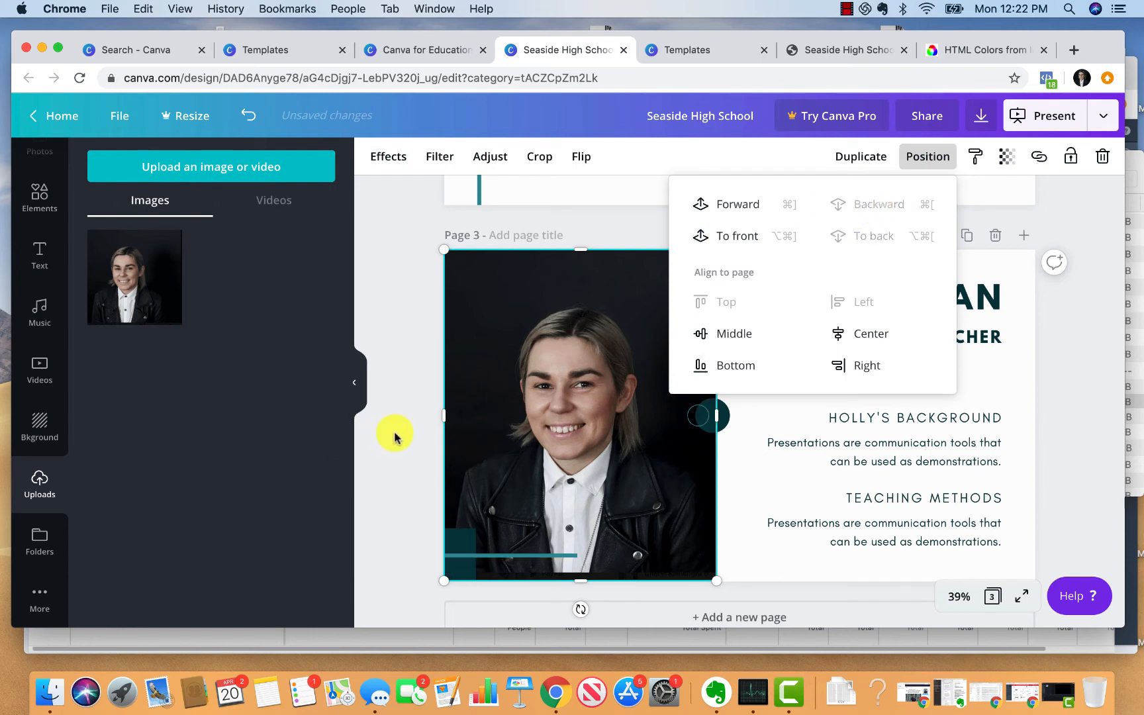
{"action": "left_click", "coordinate": [419, 430]}
Recolor the solid circle and the small outlined circle at the portrait's edge with the red document color.
{"action": "left_click", "coordinate": [712, 418]}
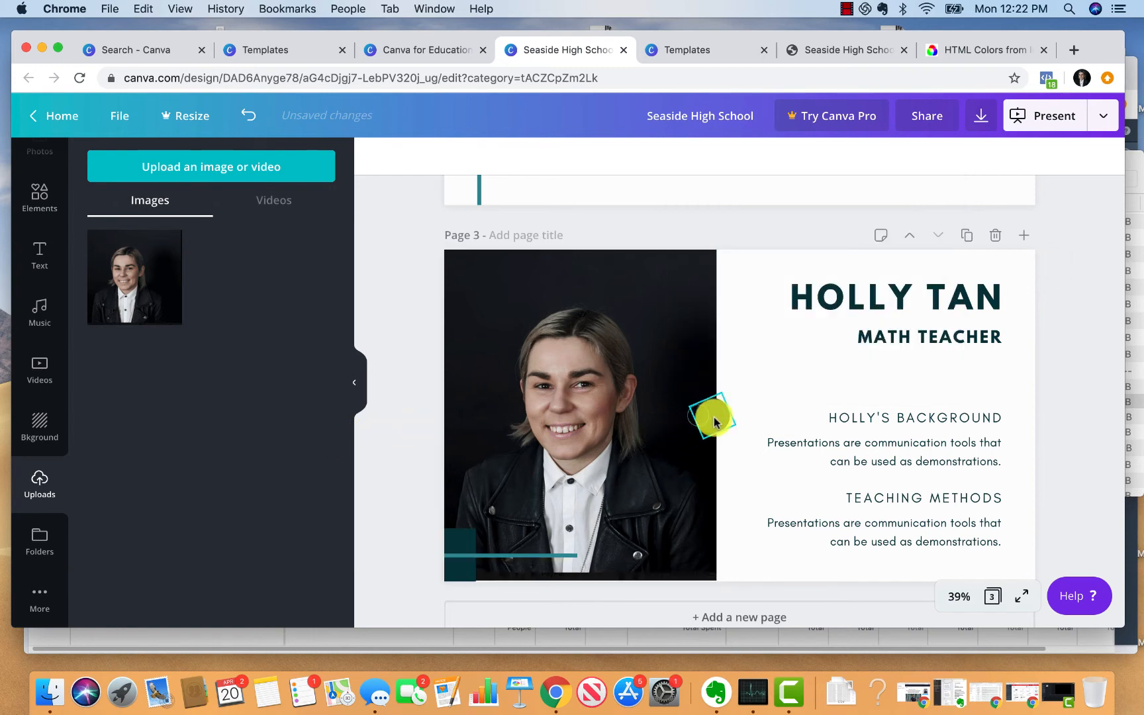
{"action": "left_click", "coordinate": [377, 161]}
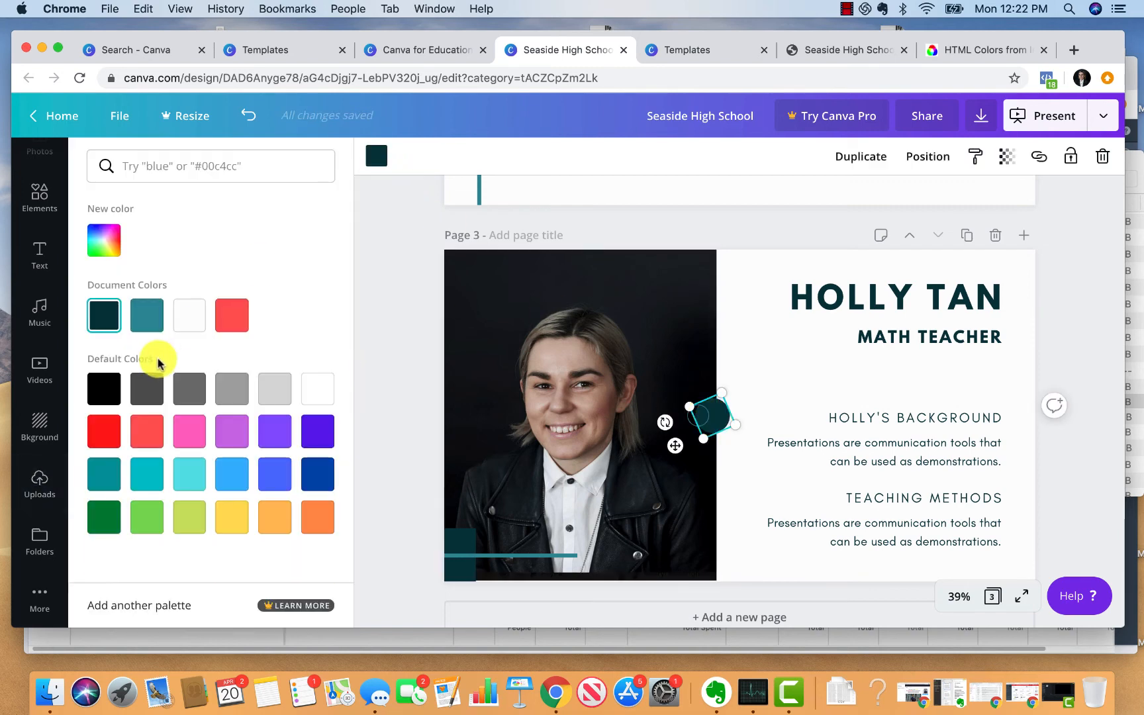
{"action": "left_click", "coordinate": [229, 315]}
{"action": "left_click", "coordinate": [404, 399]}
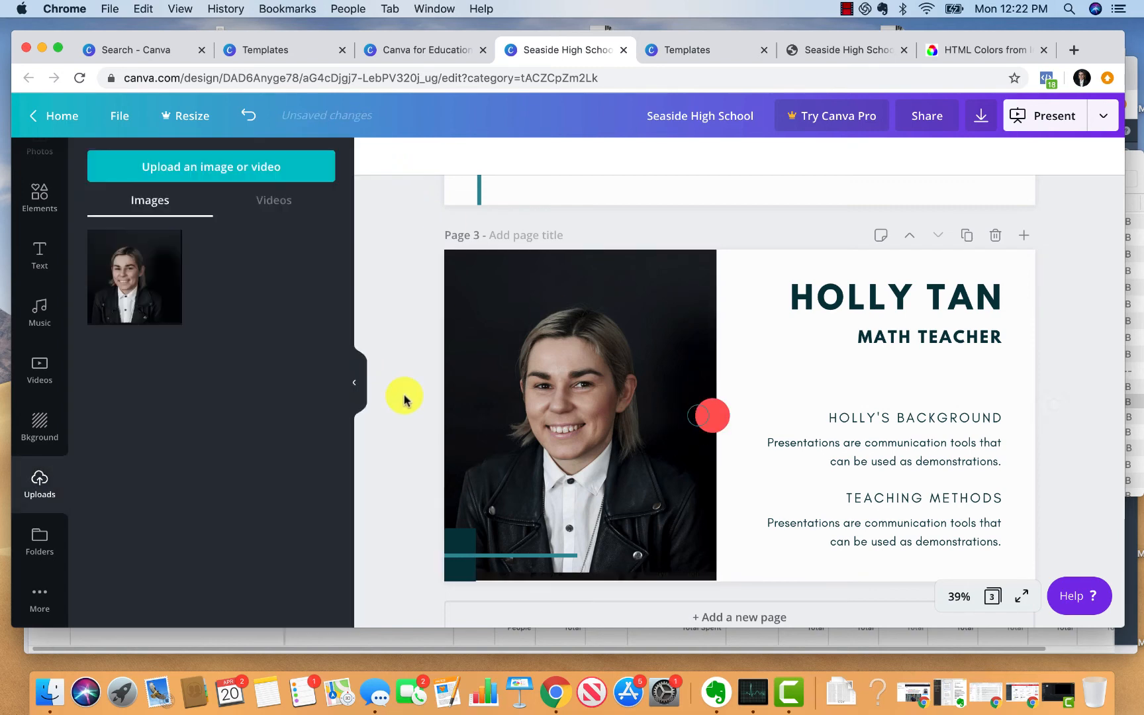
{"action": "left_click", "coordinate": [691, 415]}
{"action": "left_click", "coordinate": [375, 160]}
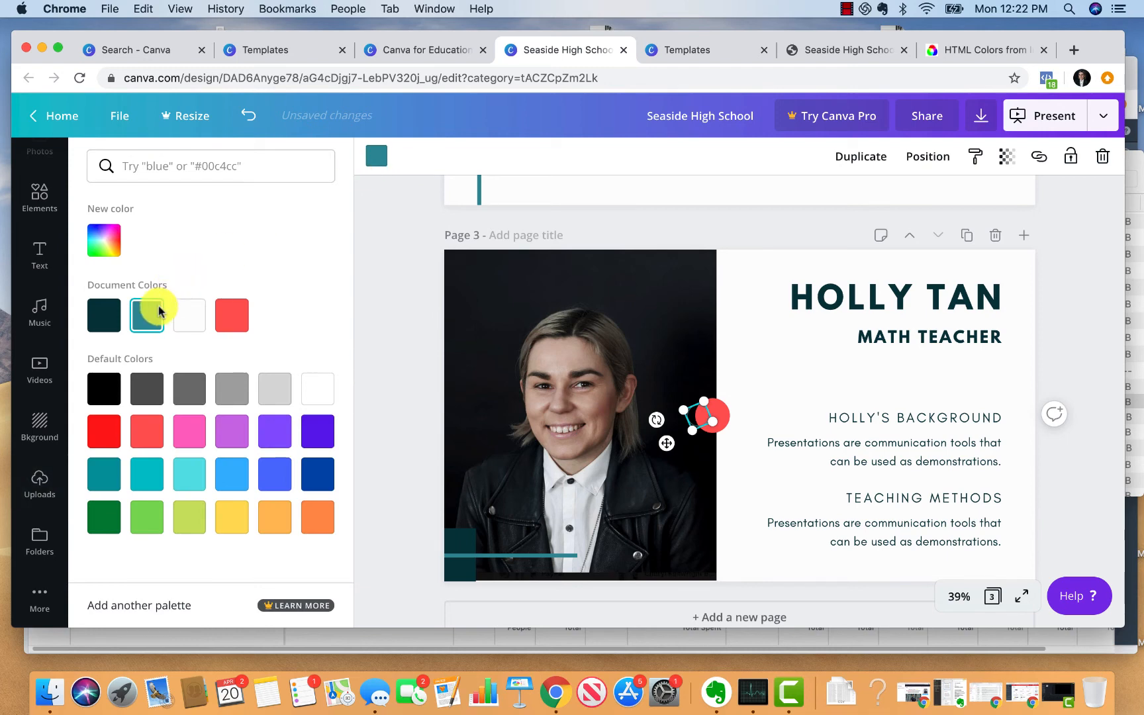
{"action": "left_click", "coordinate": [233, 315]}
Recolor the horizontal line at the portrait's lower corner with the red document color.
{"action": "left_click", "coordinate": [487, 553]}
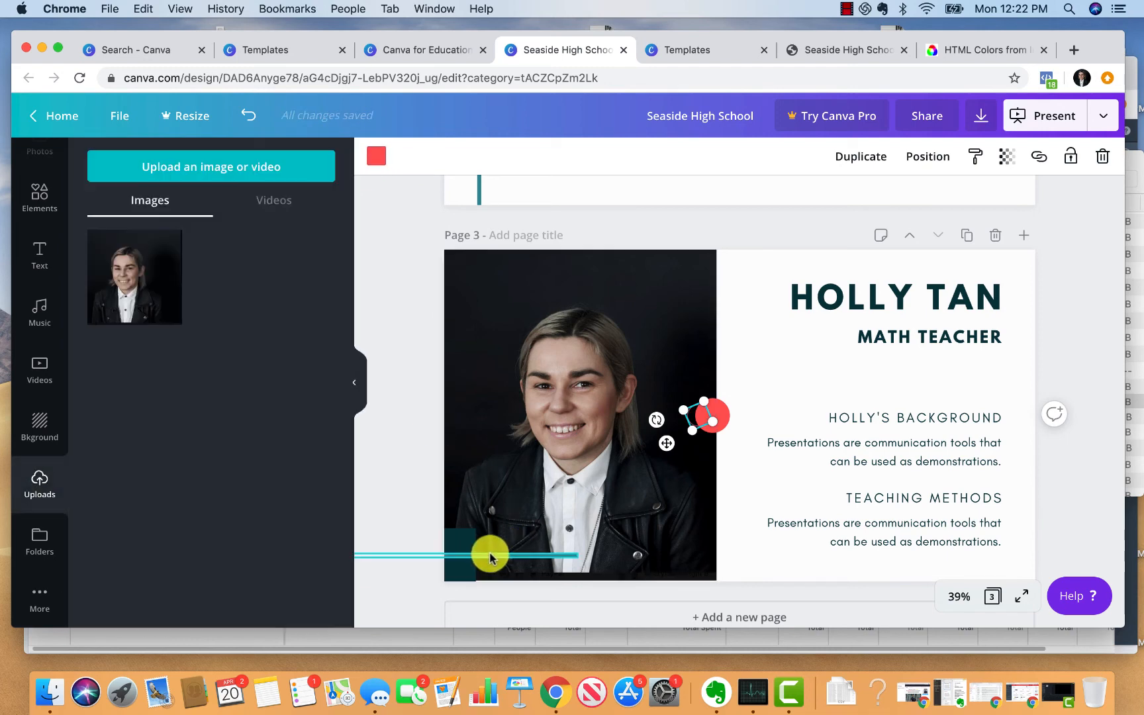
{"action": "left_click", "coordinate": [376, 157]}
{"action": "left_click", "coordinate": [231, 315]}
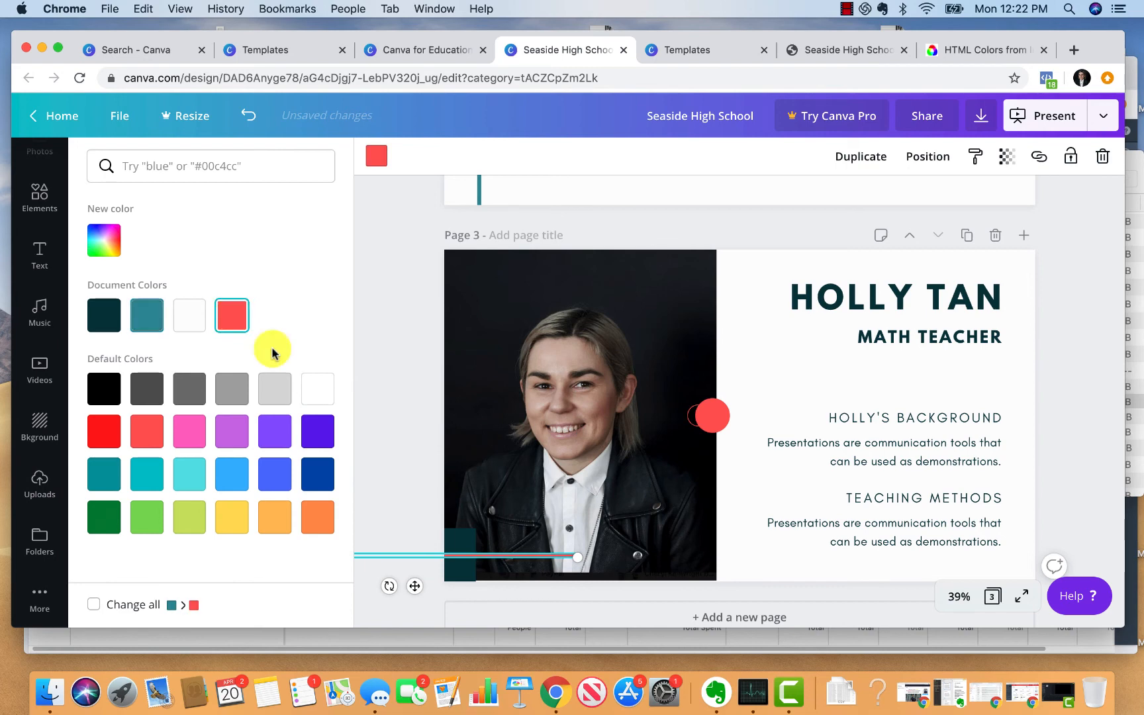
Recolor the rectangle at the portrait's lower corner red and the horizontal line crossing it white.
{"action": "left_click", "coordinate": [463, 541]}
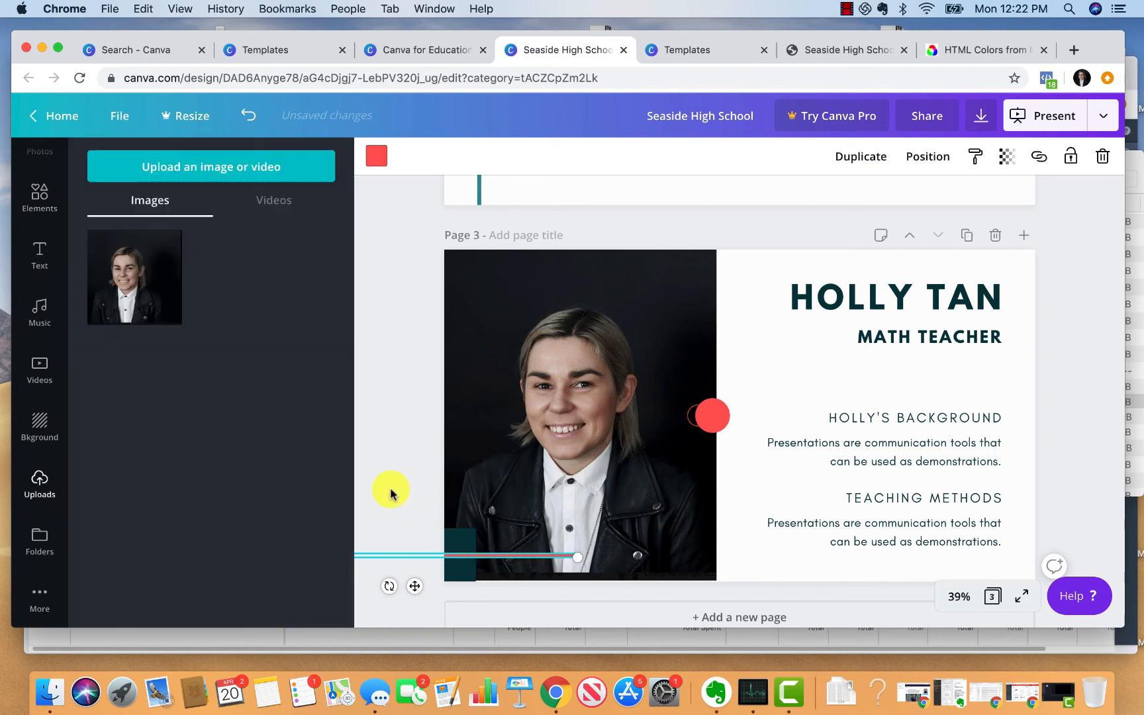
{"action": "left_click", "coordinate": [462, 538]}
{"action": "left_click", "coordinate": [370, 162]}
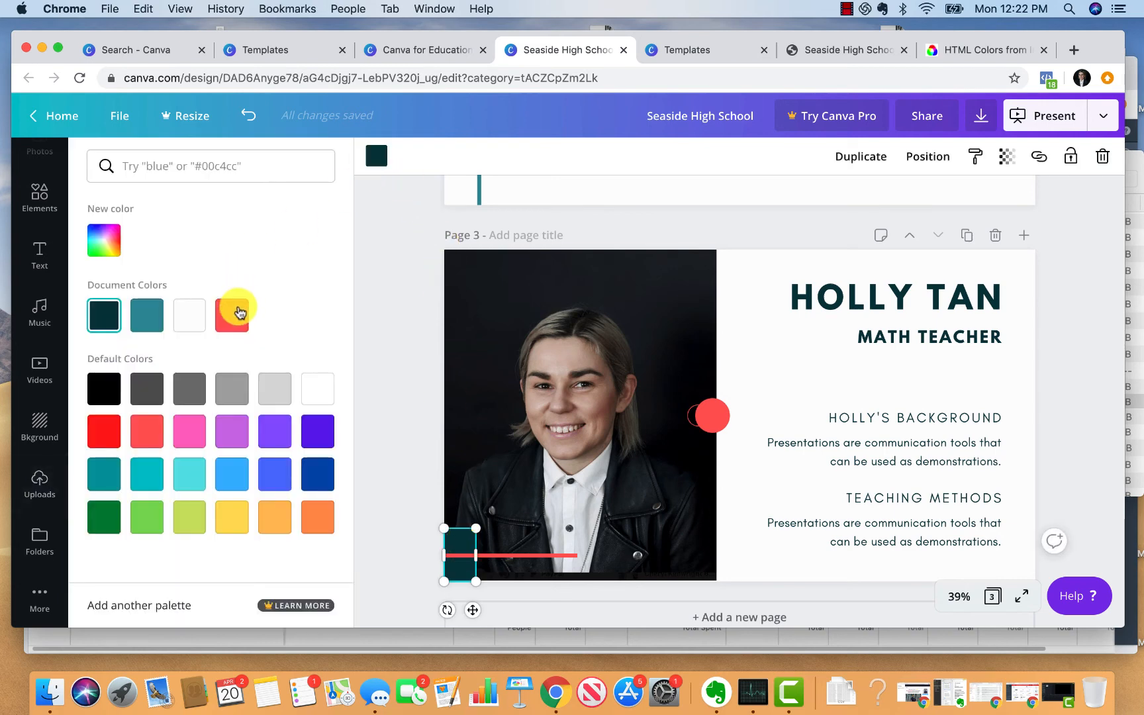
{"action": "left_click", "coordinate": [232, 315]}
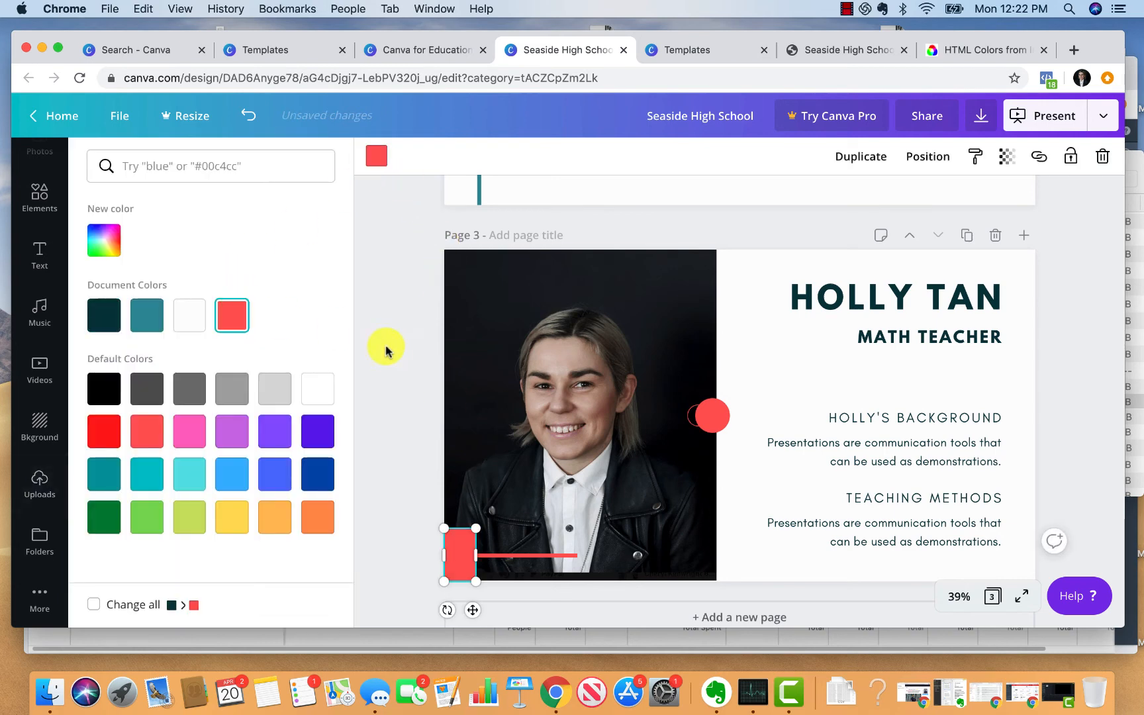
{"action": "left_click", "coordinate": [510, 556]}
{"action": "left_click", "coordinate": [189, 315]}
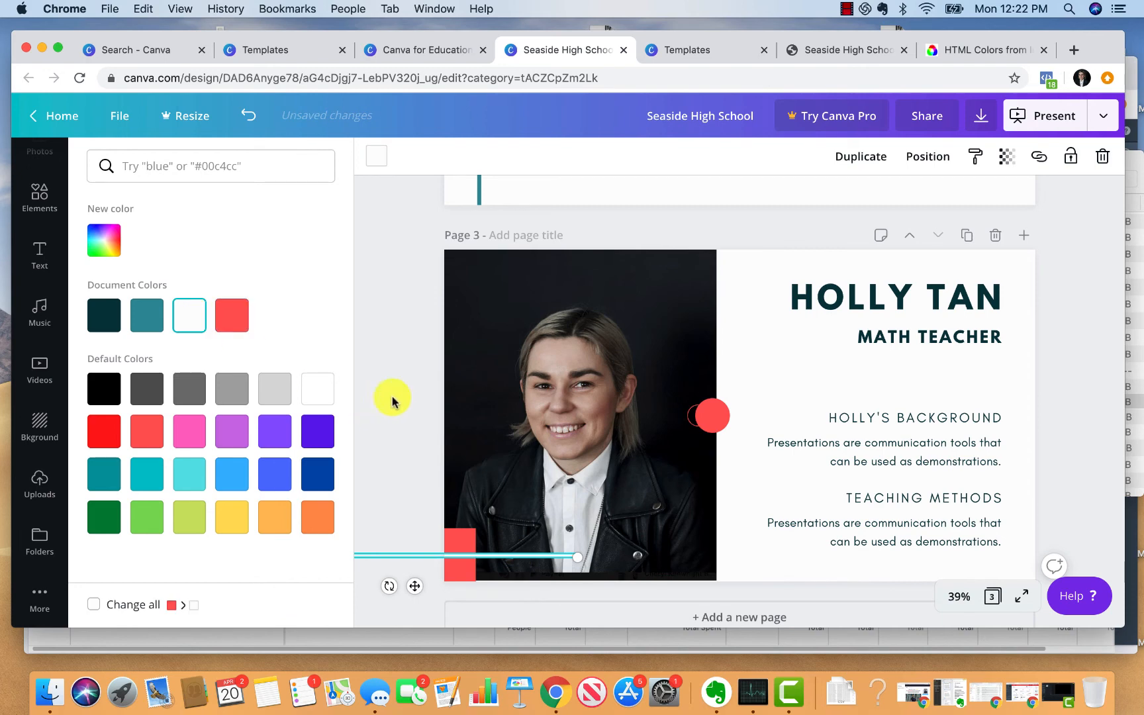
{"action": "left_click", "coordinate": [396, 401]}
{"action": "scroll", "coordinate": [400, 321], "scroll_direction": "up", "scroll_amount": 1}
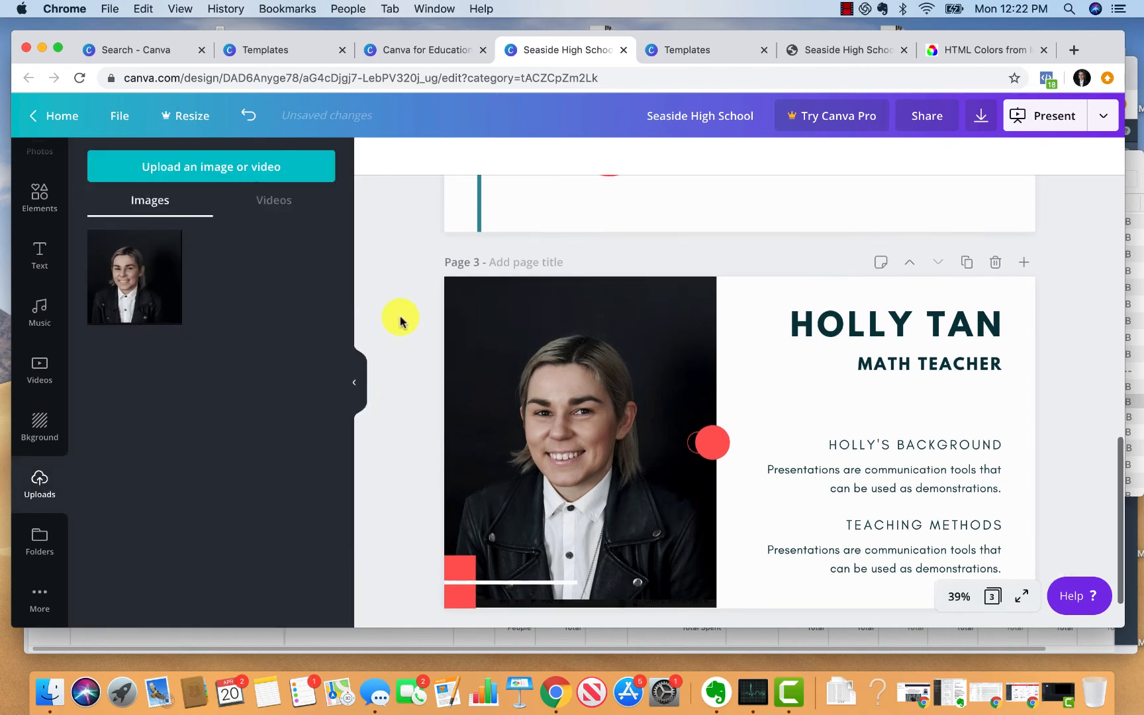
{"action": "scroll", "coordinate": [400, 321], "scroll_direction": "down", "scroll_amount": 2}
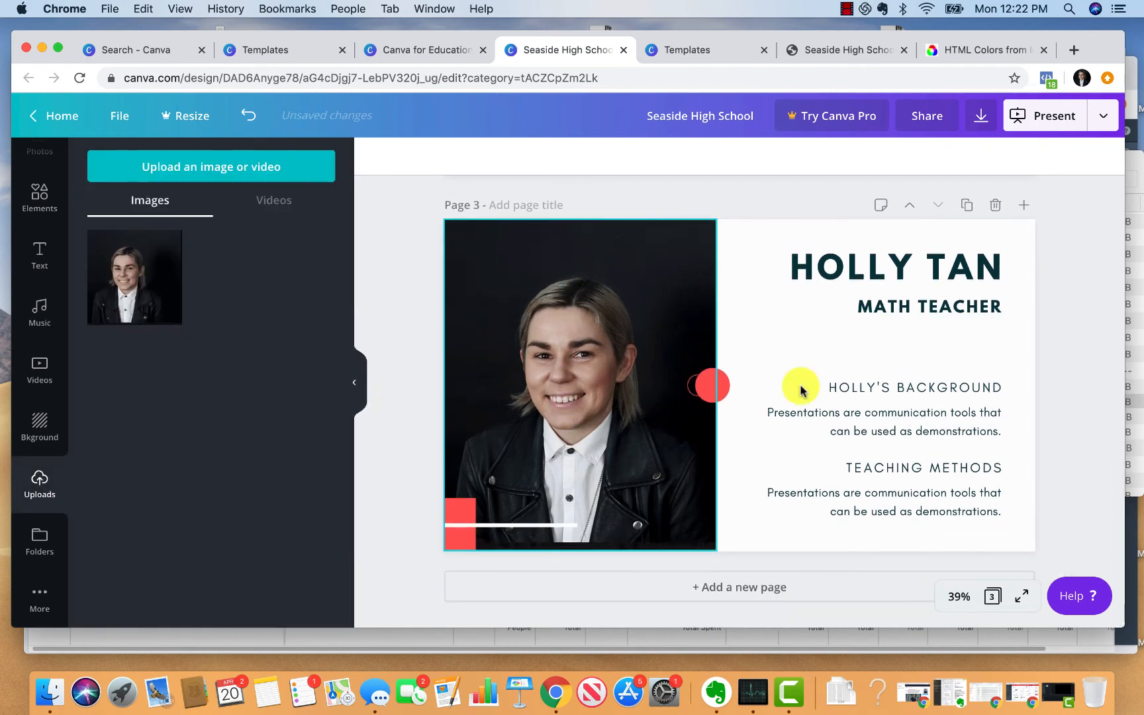
{"action": "scroll", "coordinate": [607, 351], "scroll_direction": "up", "scroll_amount": 1}
{"action": "scroll", "coordinate": [607, 348], "scroll_direction": "up", "scroll_amount": 1}
{"action": "scroll", "coordinate": [607, 349], "scroll_direction": "down", "scroll_amount": 2}
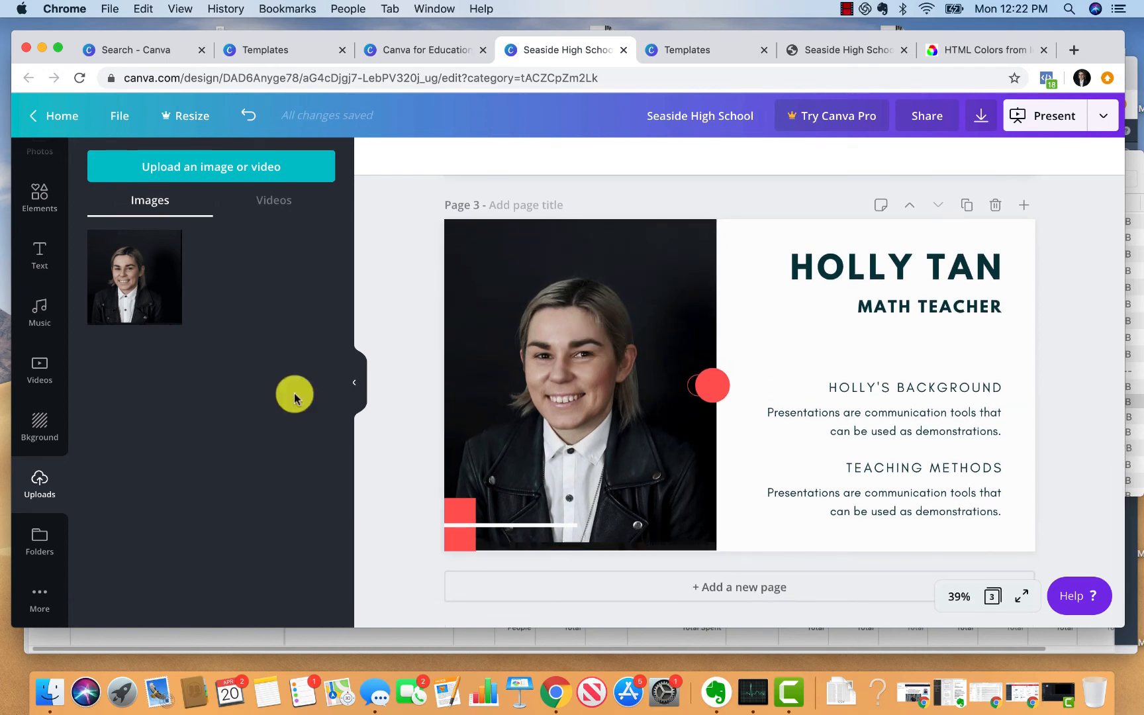
Replace the portrait on page 3 with a single-image grid, narrowed to about a third of the page width along the left edge.
{"action": "left_click", "coordinate": [38, 199]}
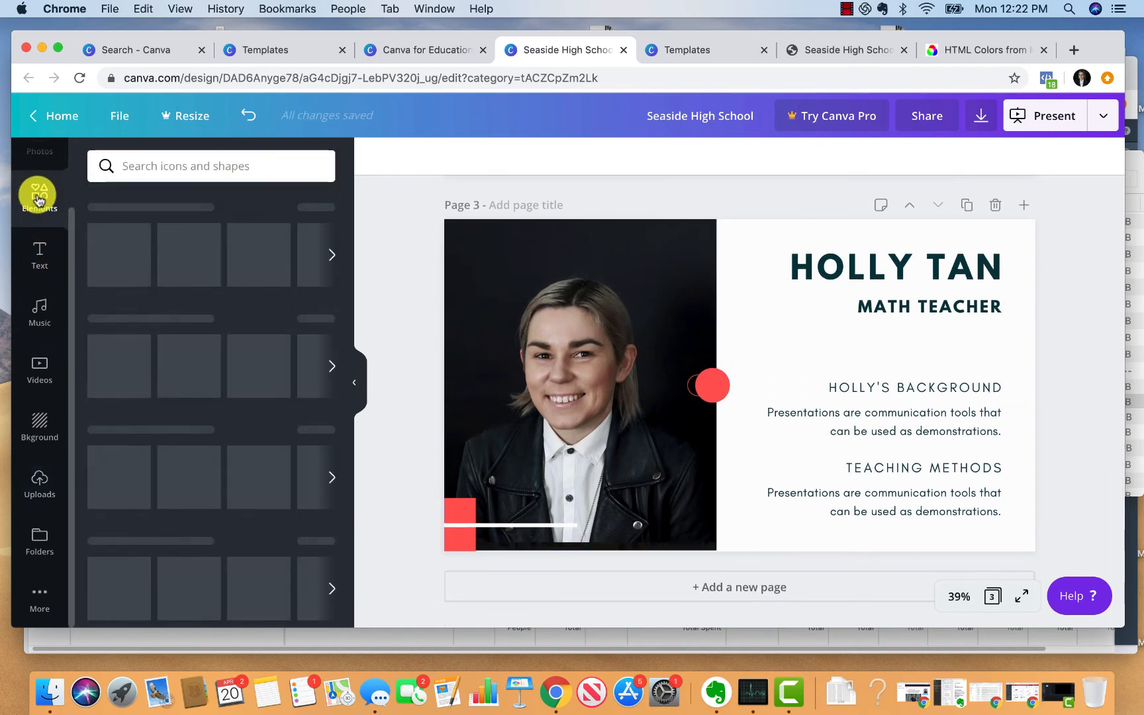
{"action": "scroll", "coordinate": [109, 396], "scroll_direction": "down", "scroll_amount": 2}
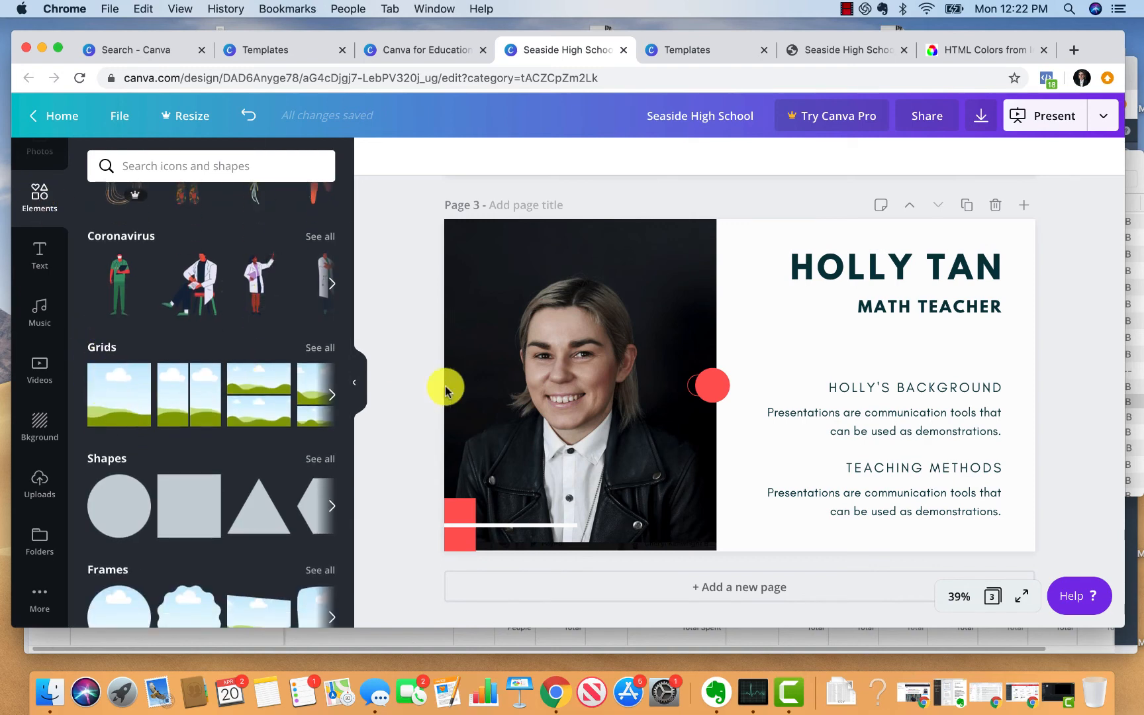
{"action": "left_click", "coordinate": [528, 364]}
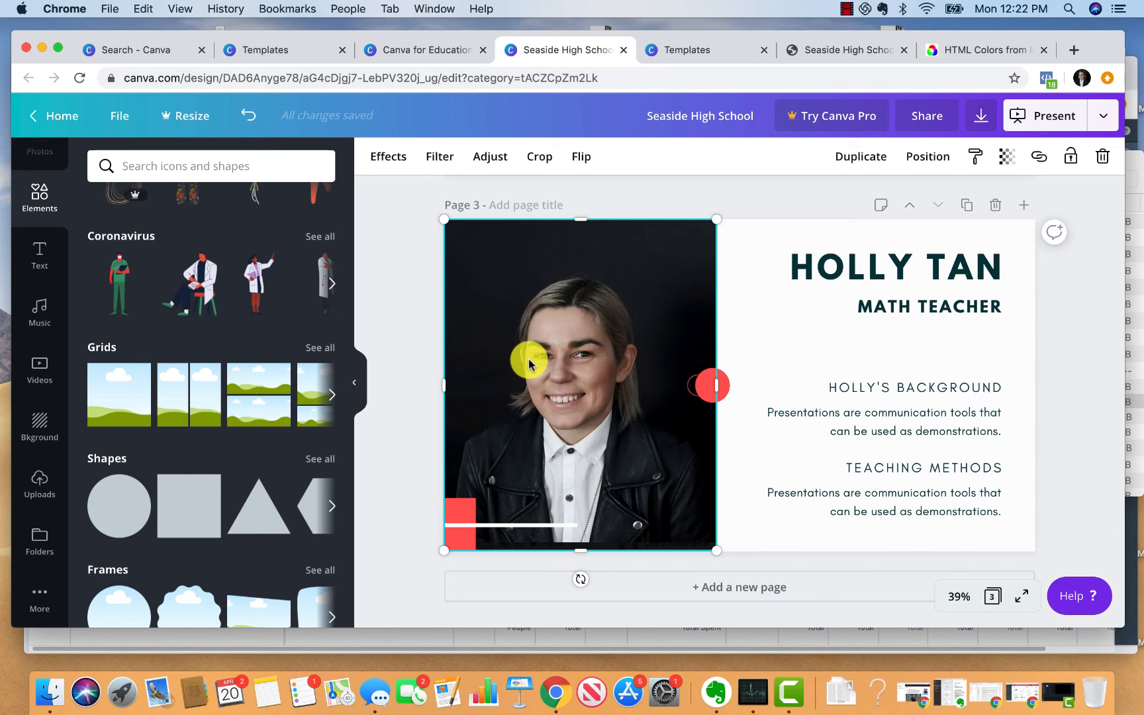
{"action": "key", "text": "BackSpace"}
{"action": "left_click", "coordinate": [119, 400]}
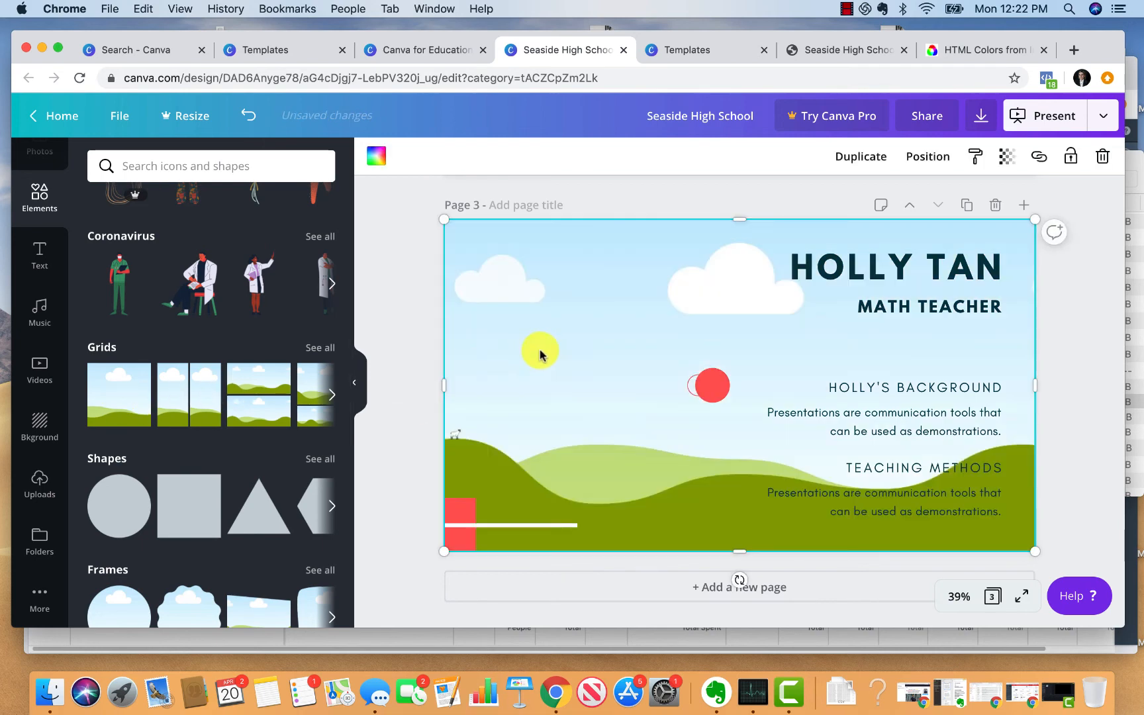
{"action": "left_click_drag", "start_coordinate": [1033, 386], "coordinate": [645, 387]}
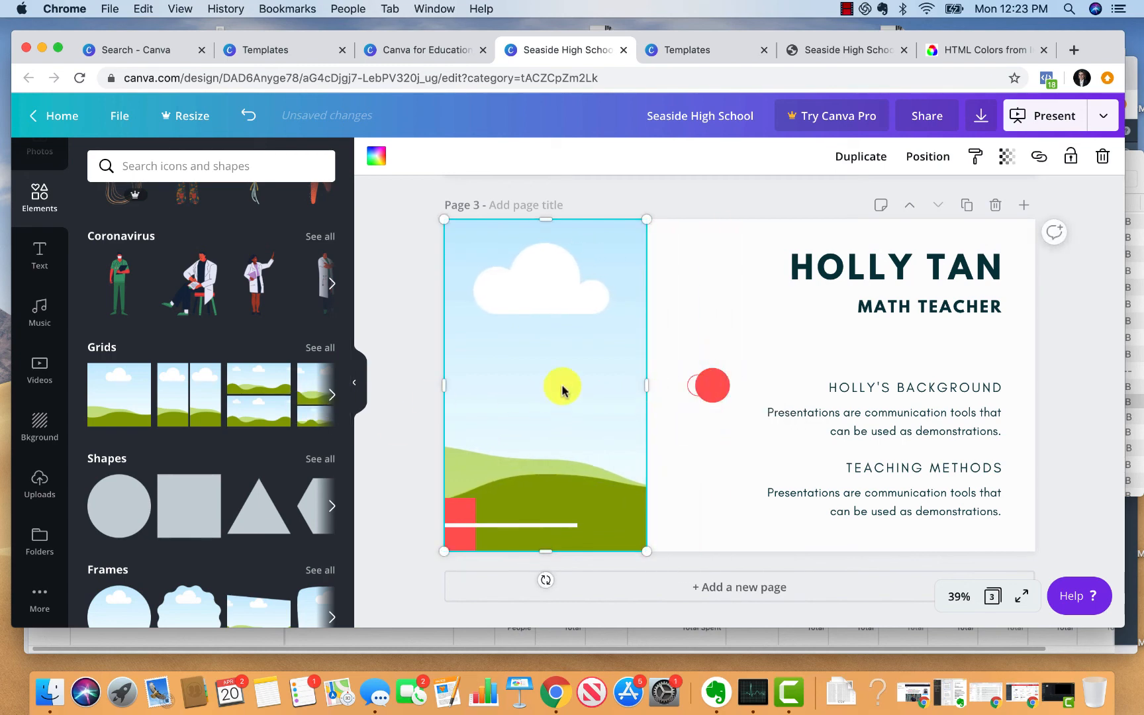
{"action": "left_click", "coordinate": [395, 345]}
{"action": "left_click", "coordinate": [510, 285]}
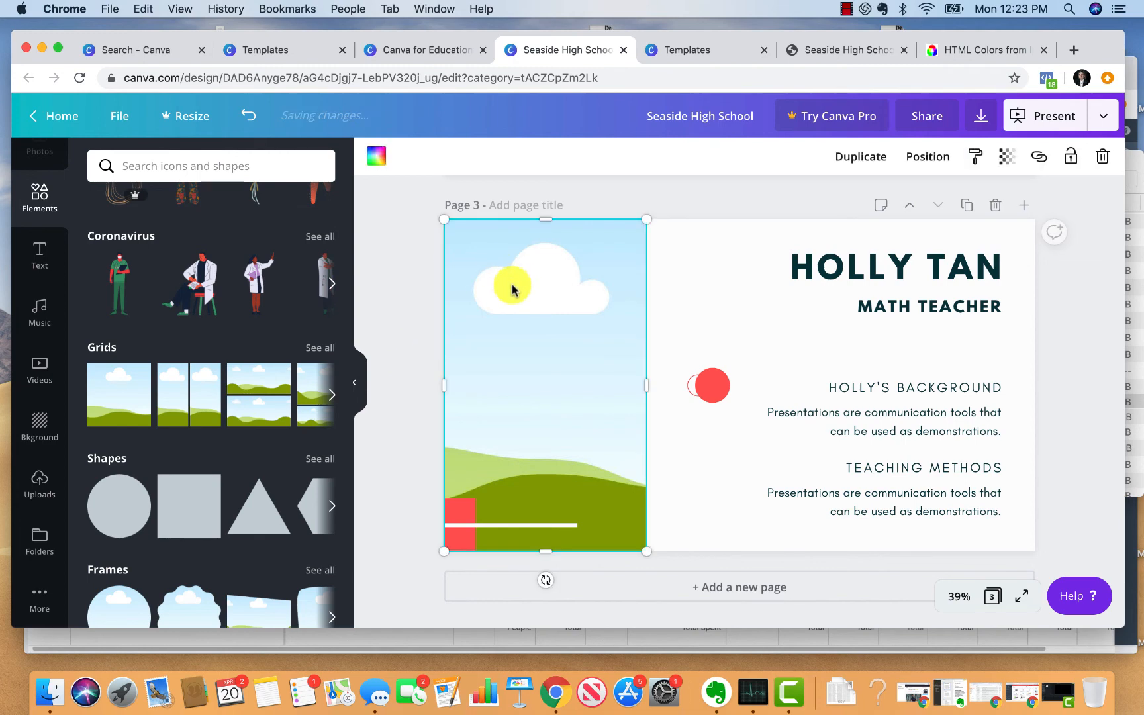
Replace page 3's single-image grid with a two-column grid about 1,026 wide and fill its left column with the uploaded portrait.
{"action": "left_click_drag", "start_coordinate": [504, 322], "coordinate": [431, 403]}
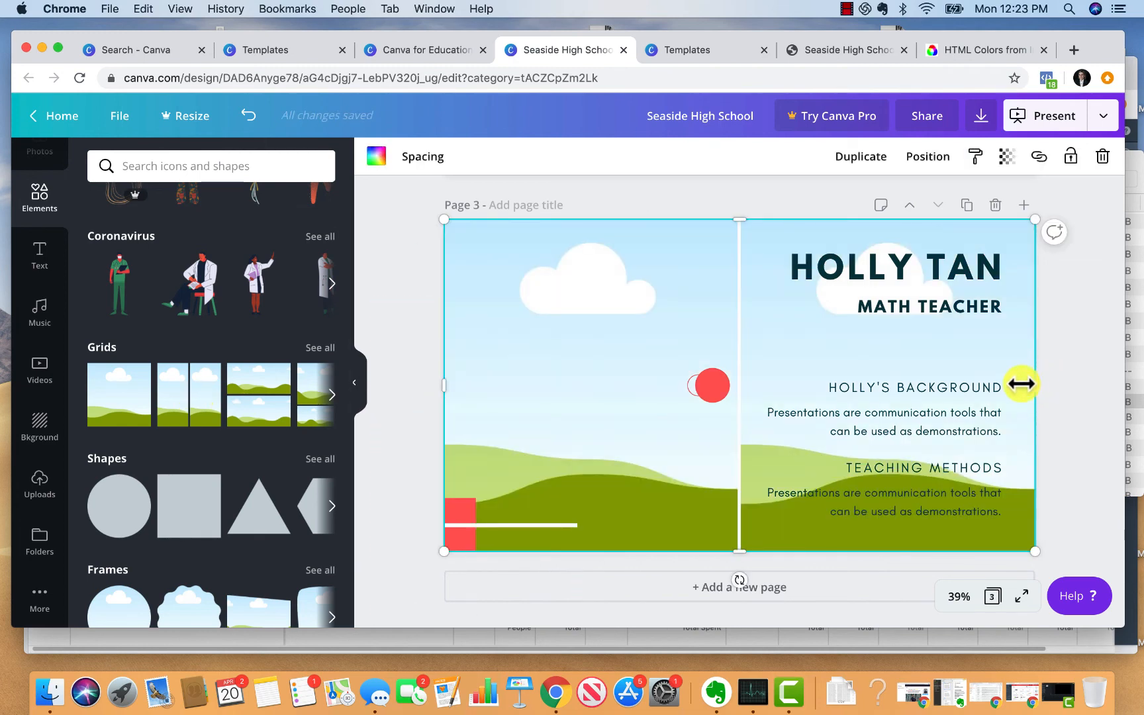
{"action": "left_click_drag", "start_coordinate": [1021, 384], "coordinate": [752, 397]}
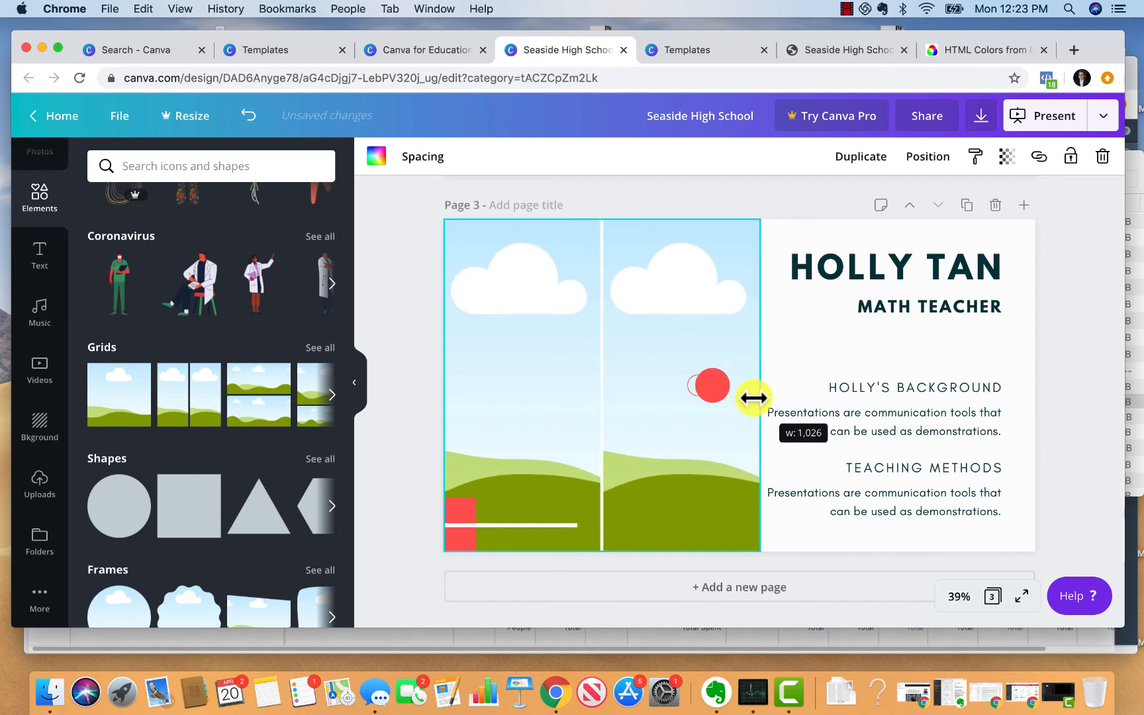
{"action": "left_click", "coordinate": [33, 493]}
{"action": "left_click_drag", "start_coordinate": [129, 286], "coordinate": [468, 323]}
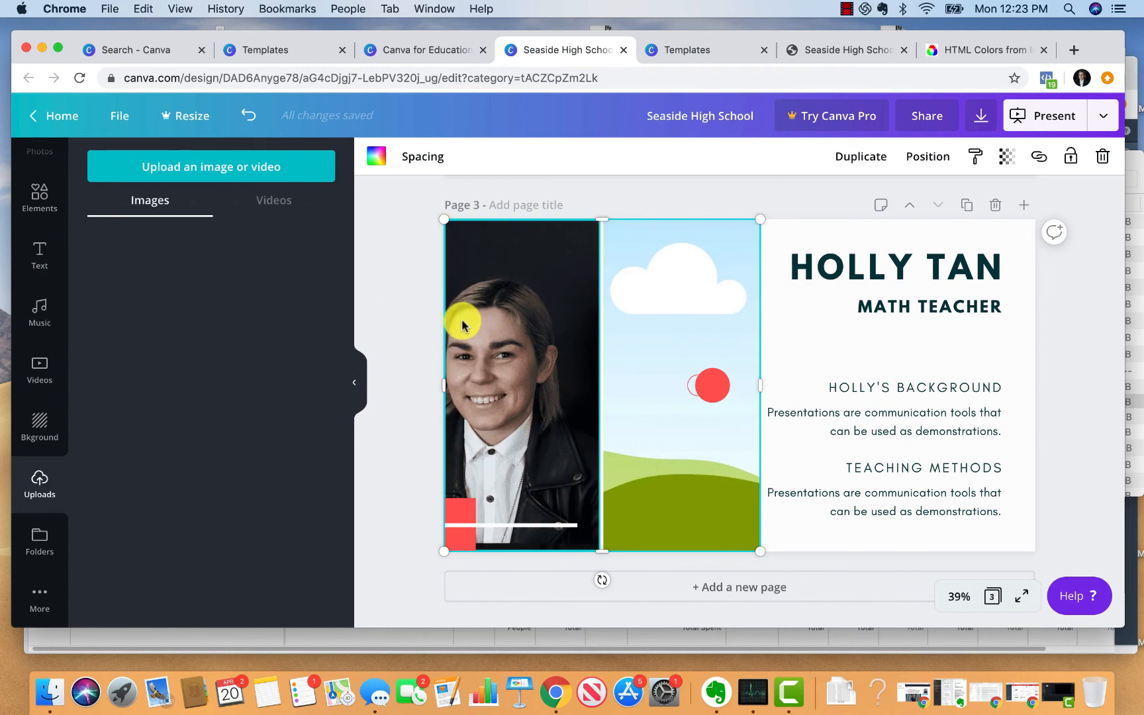
Shift the portrait's crop inside the grid's left column so the face sits in the middle.
{"action": "double_click", "coordinate": [498, 369]}
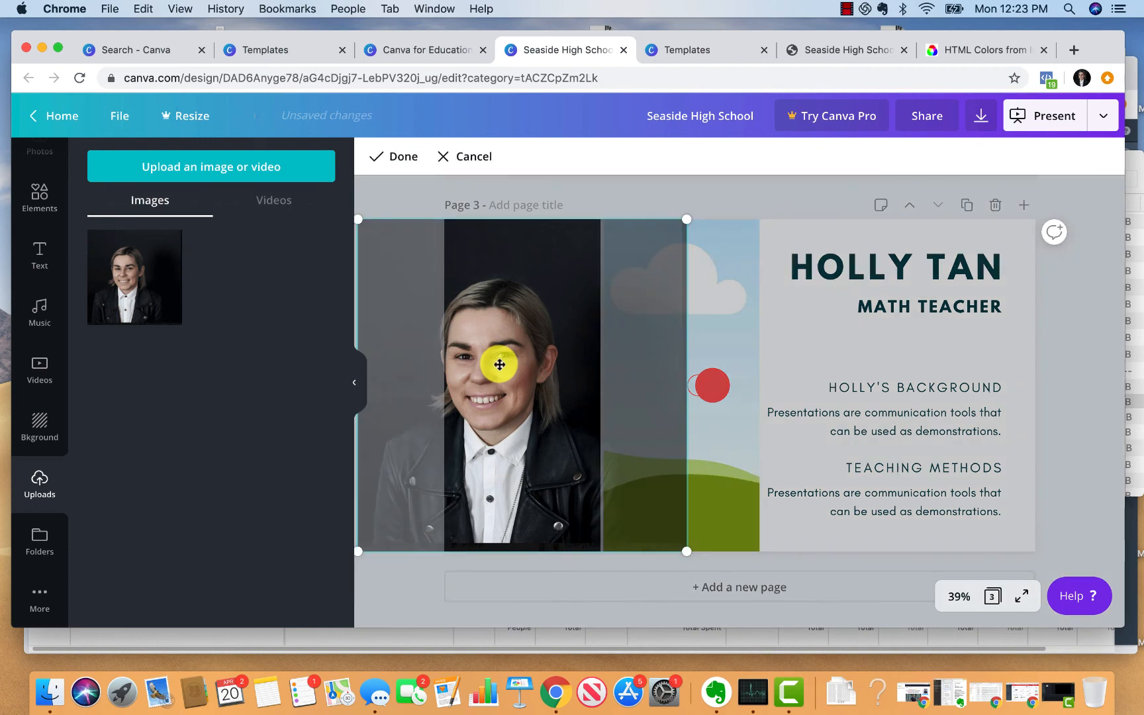
{"action": "left_click_drag", "start_coordinate": [498, 363], "coordinate": [523, 363]}
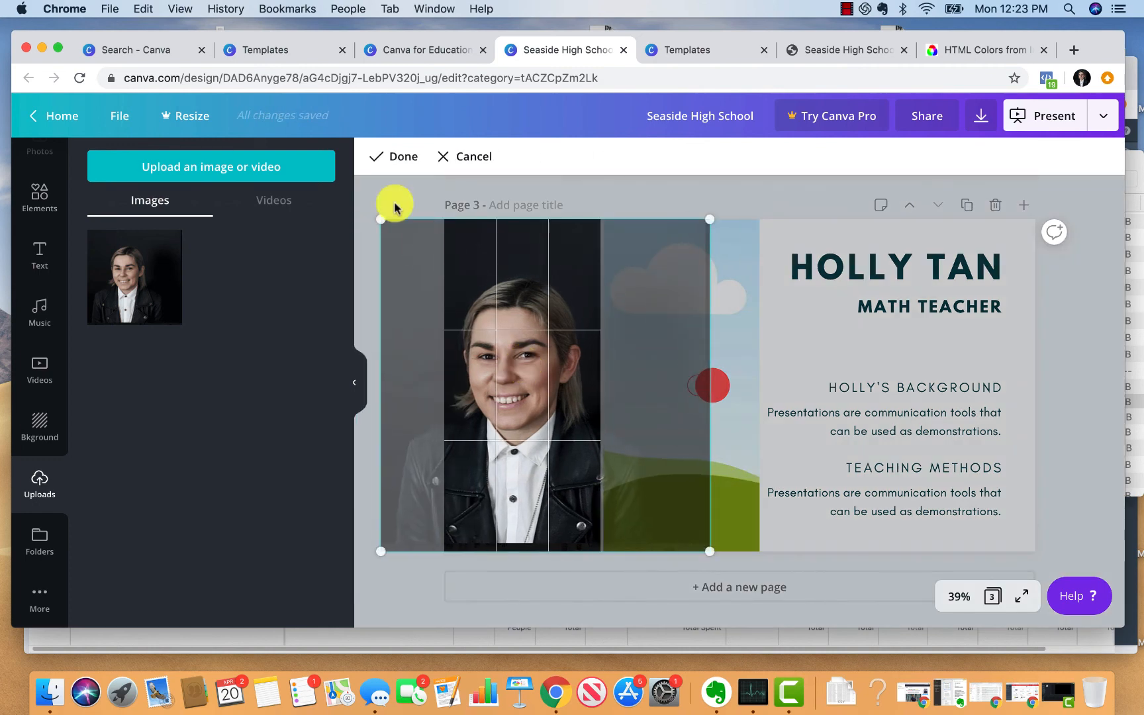
{"action": "left_click", "coordinate": [395, 156]}
Fill the grid's right column with the same uploaded portrait, keeping its centered crop.
{"action": "left_click_drag", "start_coordinate": [122, 283], "coordinate": [684, 331]}
{"action": "double_click", "coordinate": [651, 332]}
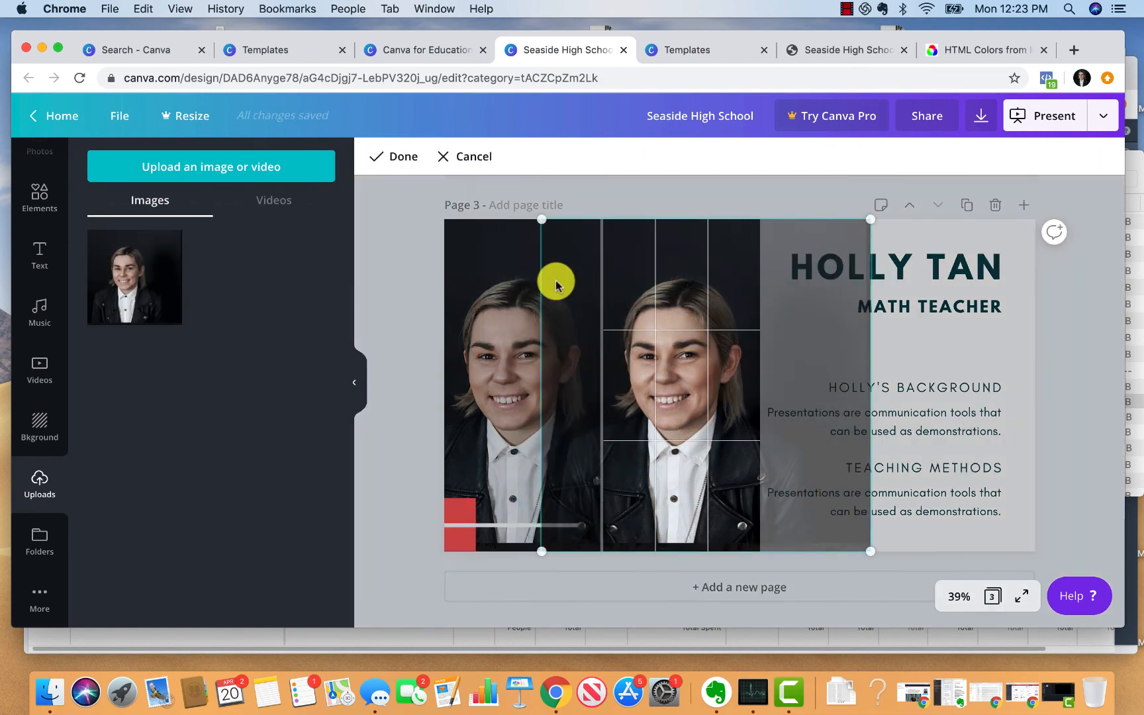
{"action": "left_click", "coordinate": [394, 157]}
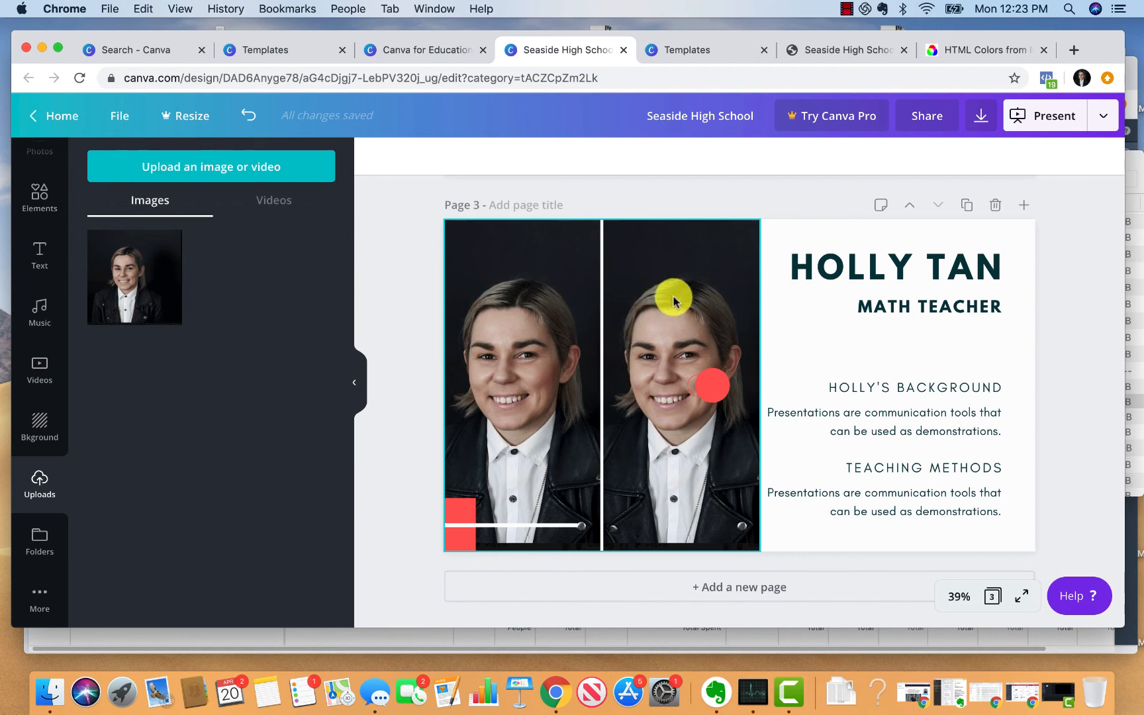
Move the solid red circle and the small outlined circle to the upper-right corner of the second portrait.
{"action": "left_click_drag", "start_coordinate": [720, 395], "coordinate": [740, 256]}
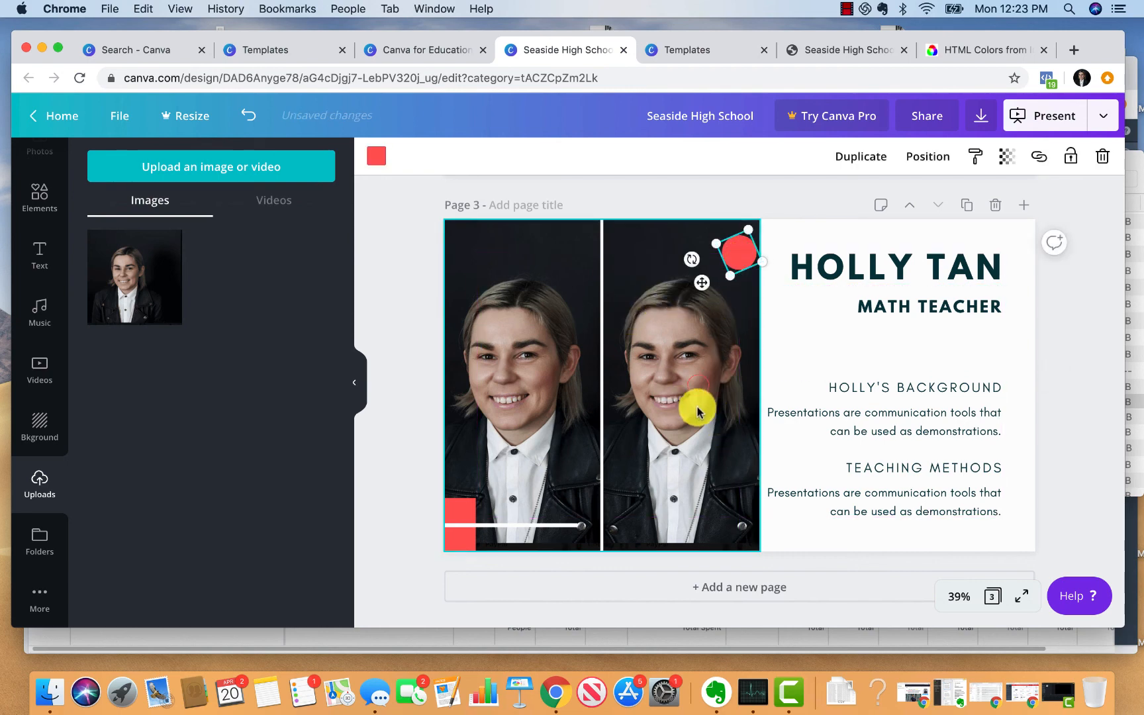
{"action": "left_click_drag", "start_coordinate": [698, 395], "coordinate": [718, 279]}
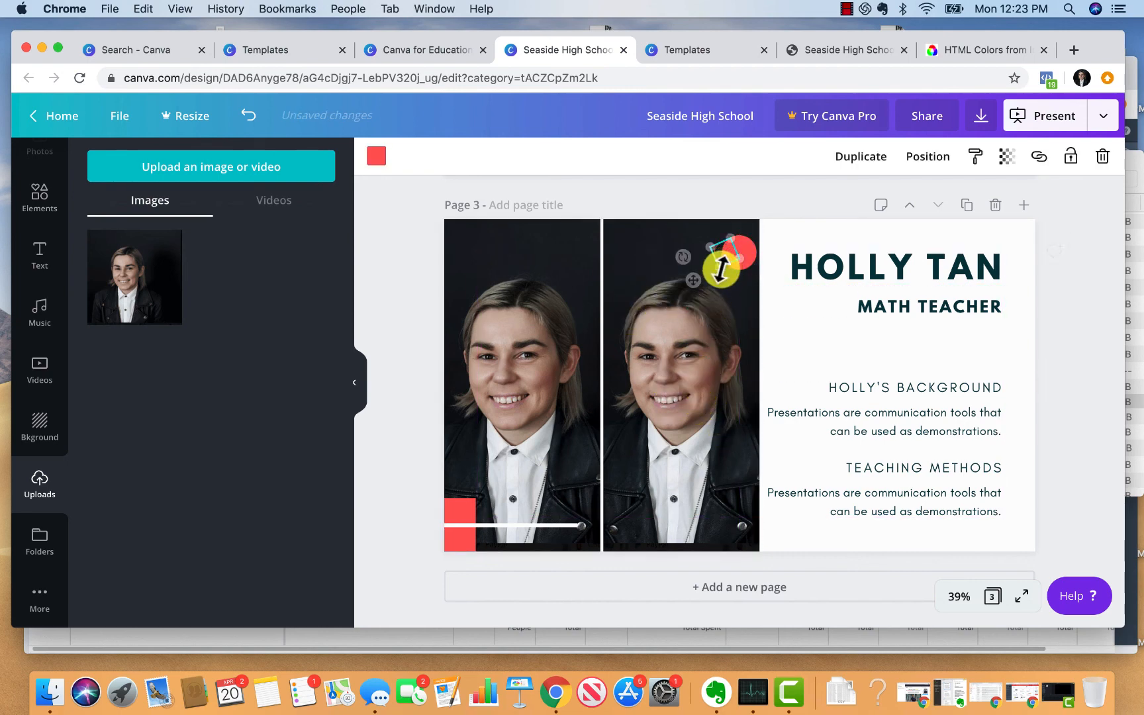
{"action": "left_click", "coordinate": [423, 393]}
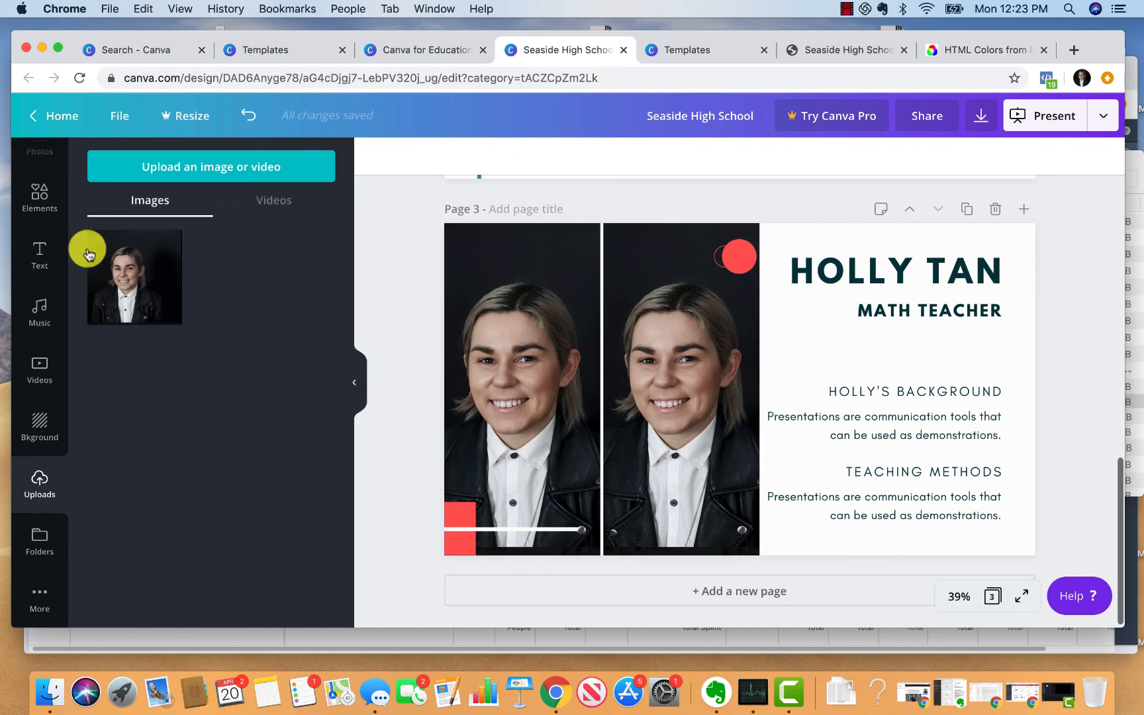
Browse the multi-image grid layouts available in the elements library.
{"action": "left_click", "coordinate": [33, 211]}
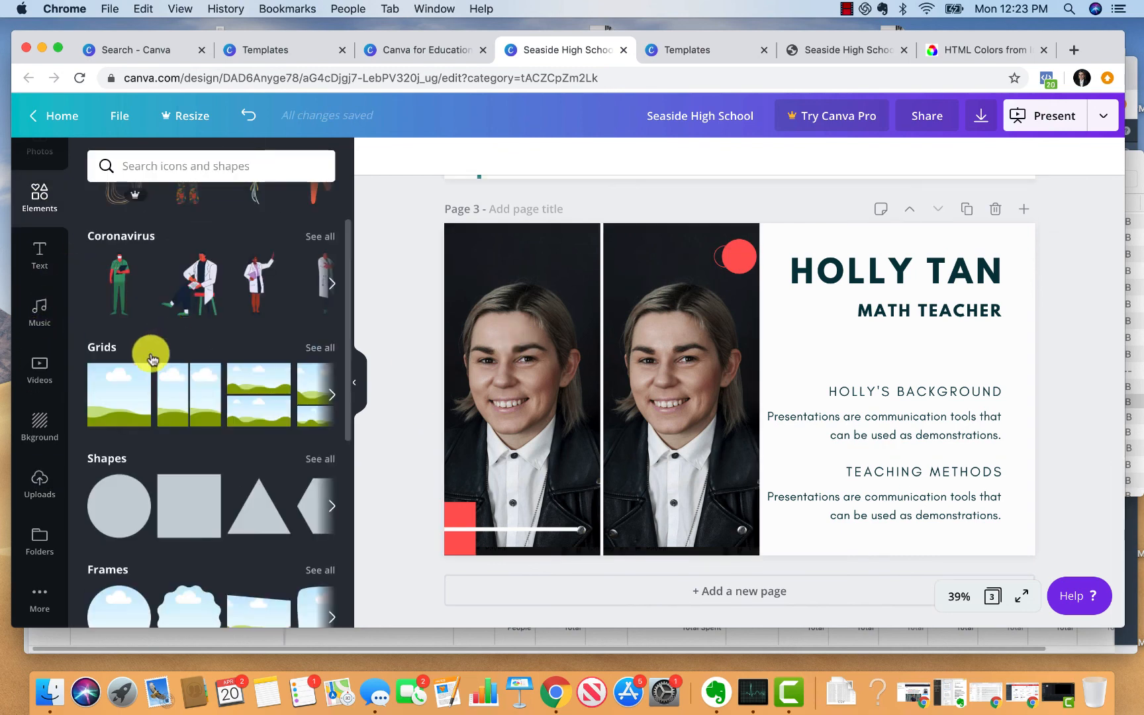
{"action": "scroll", "coordinate": [194, 395], "scroll_direction": "right", "scroll_amount": 5}
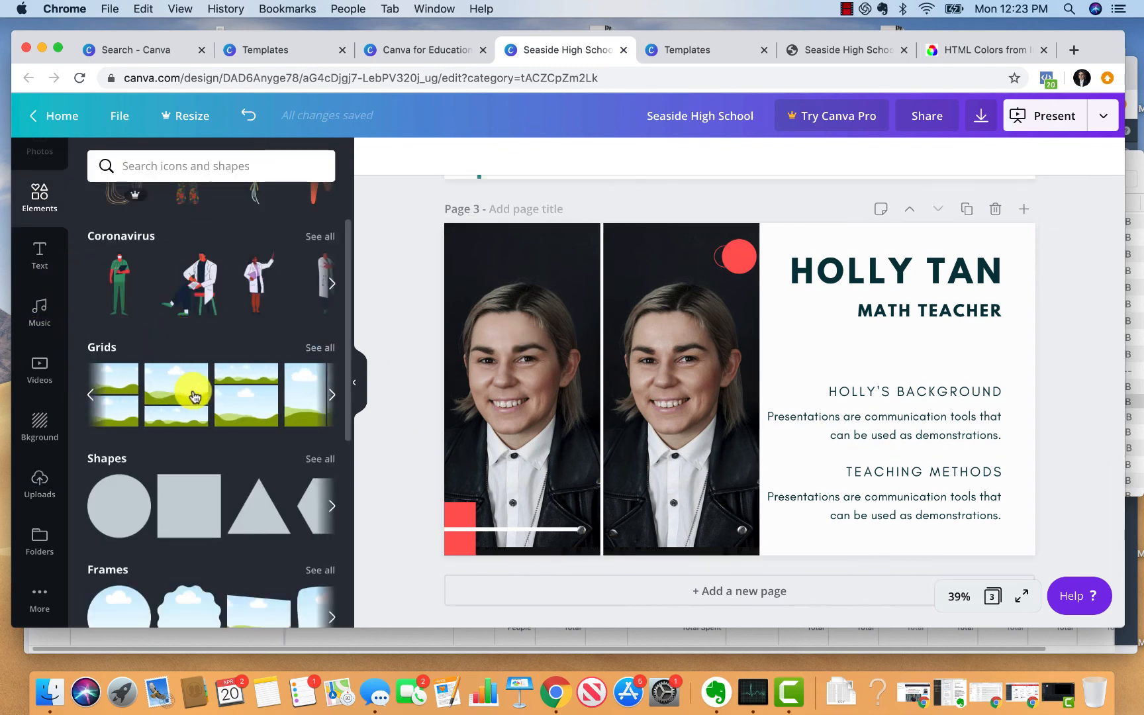
{"action": "scroll", "coordinate": [262, 403], "scroll_direction": "right", "scroll_amount": 6}
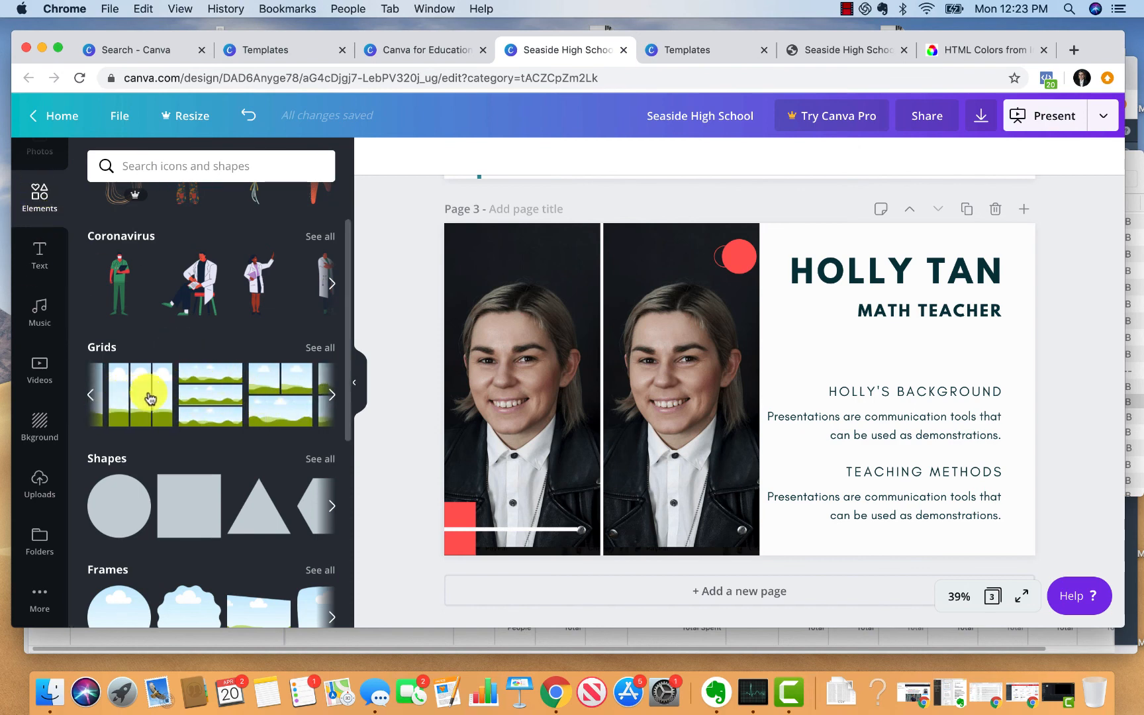
{"action": "scroll", "coordinate": [149, 397], "scroll_direction": "right", "scroll_amount": 3}
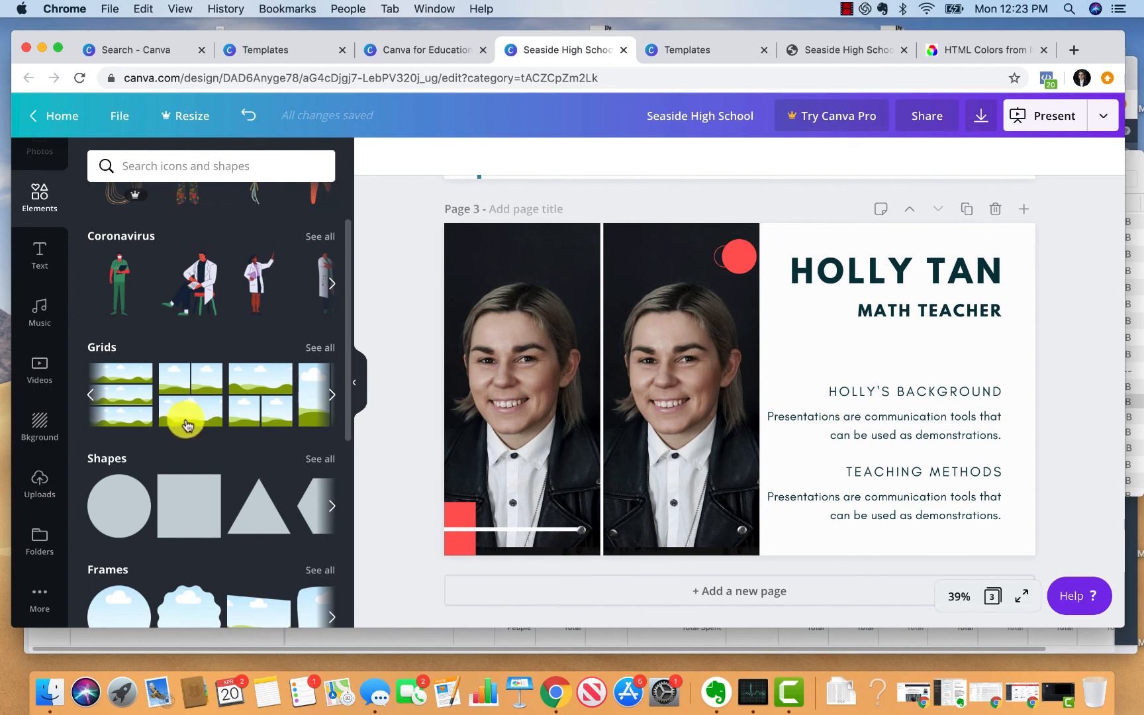
{"action": "scroll", "coordinate": [192, 416], "scroll_direction": "right", "scroll_amount": 3}
{"action": "left_click", "coordinate": [545, 367]}
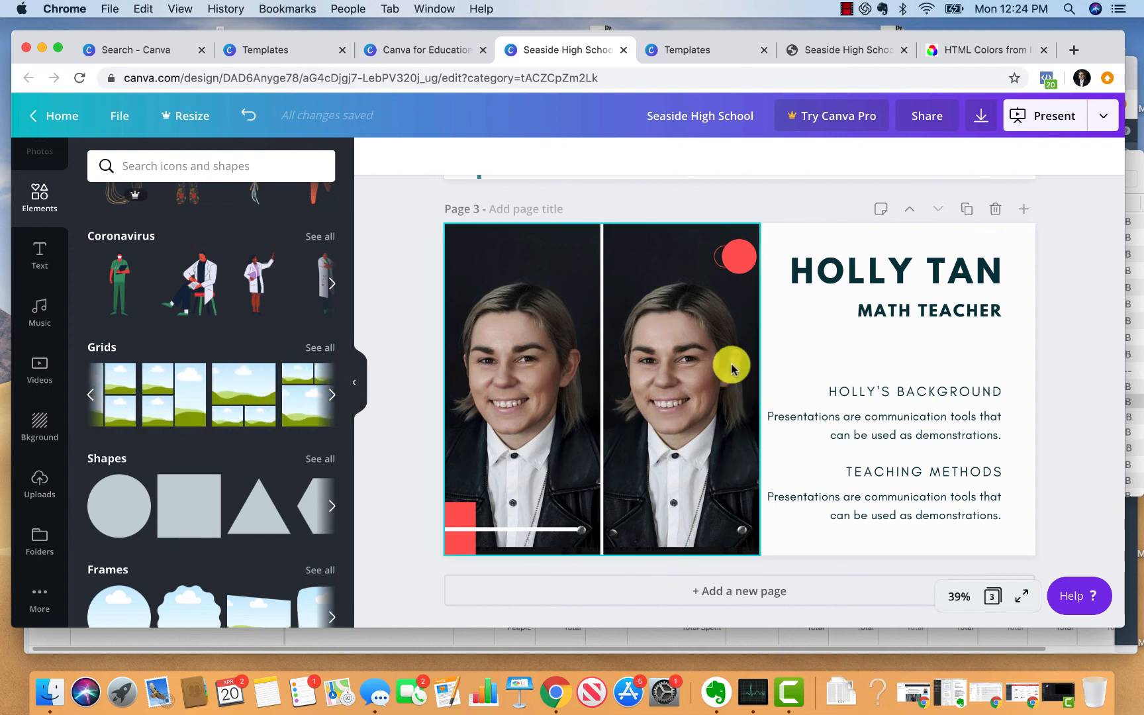
Undo the grid and circle changes on page 3 back to the original single portrait with the circles at its edge.
{"action": "left_click", "coordinate": [521, 399]}
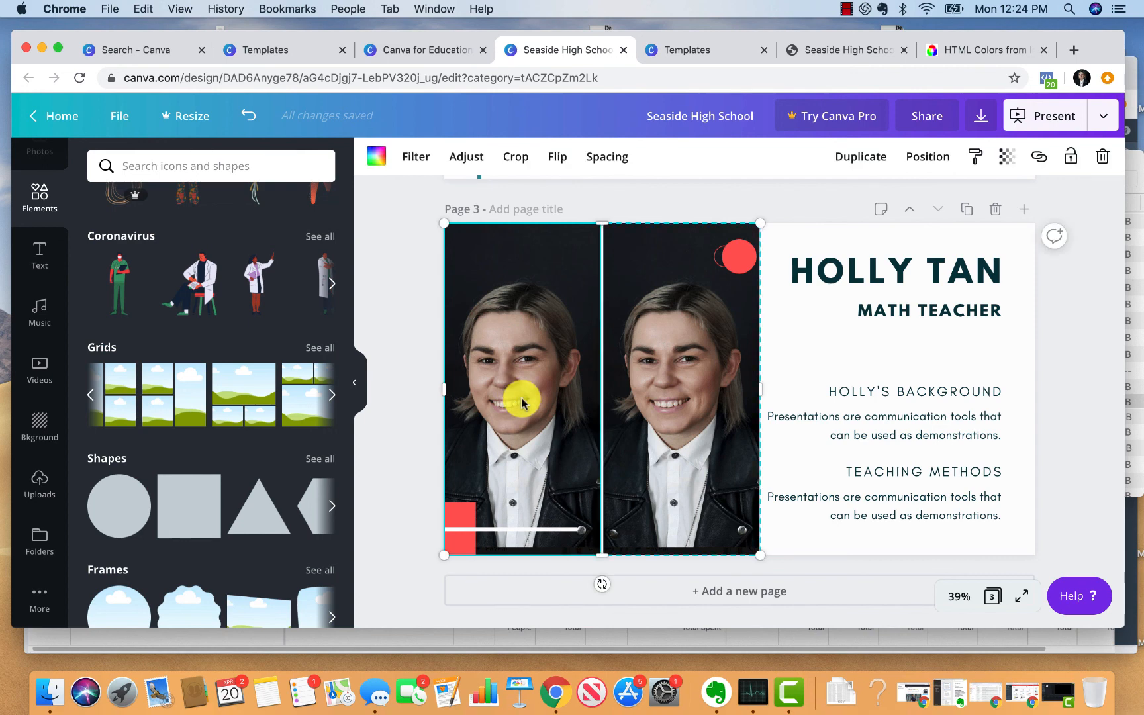
{"action": "key", "text": "Delete"}
{"action": "key", "text": "super+z"}
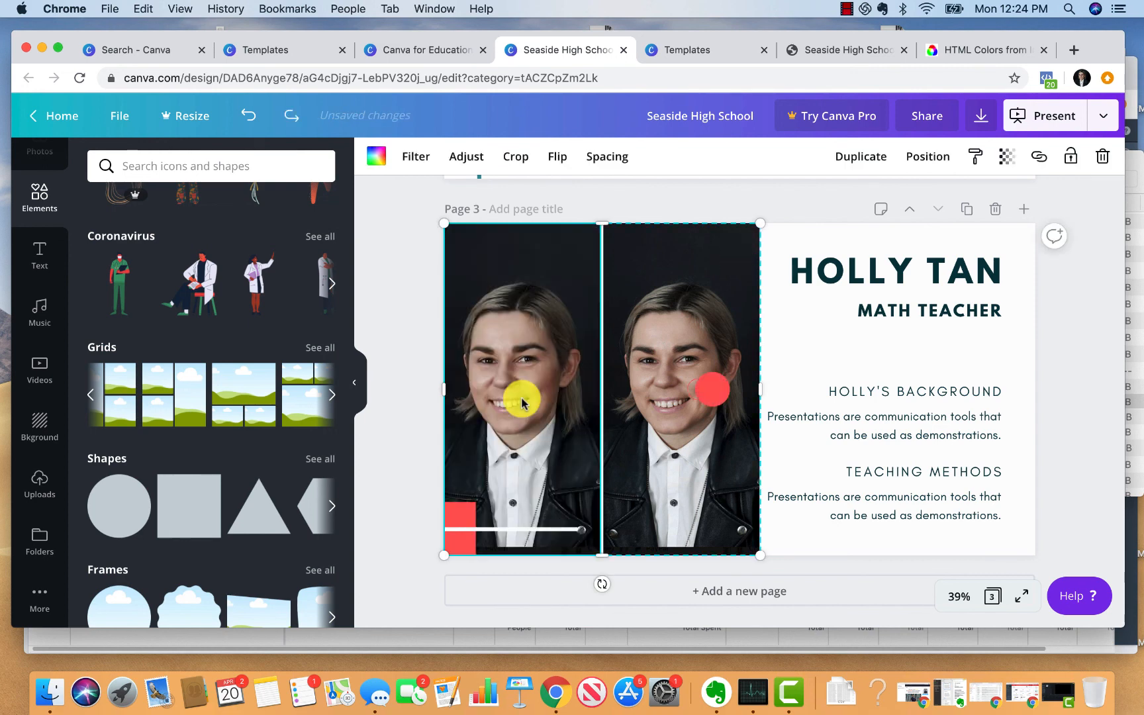
{"action": "key", "text": "super+z"}
{"action": "key", "text": "super+z"}
{"action": "key", "text": "super+z"}
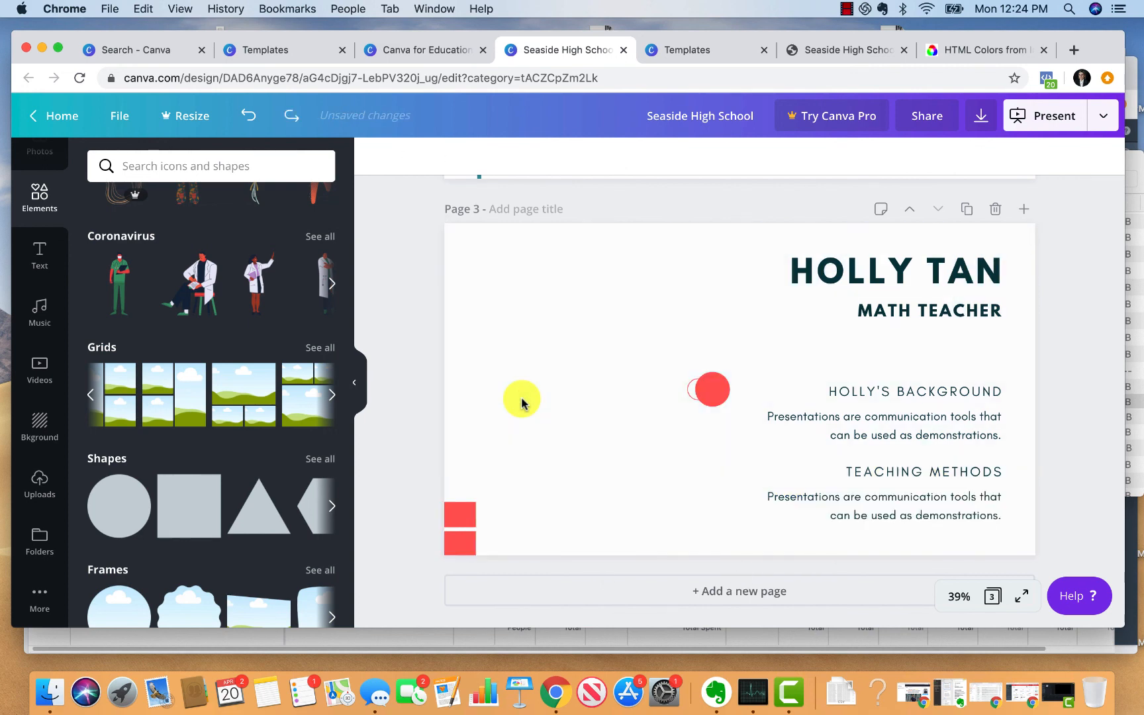
{"action": "key", "text": "super+shift+z"}
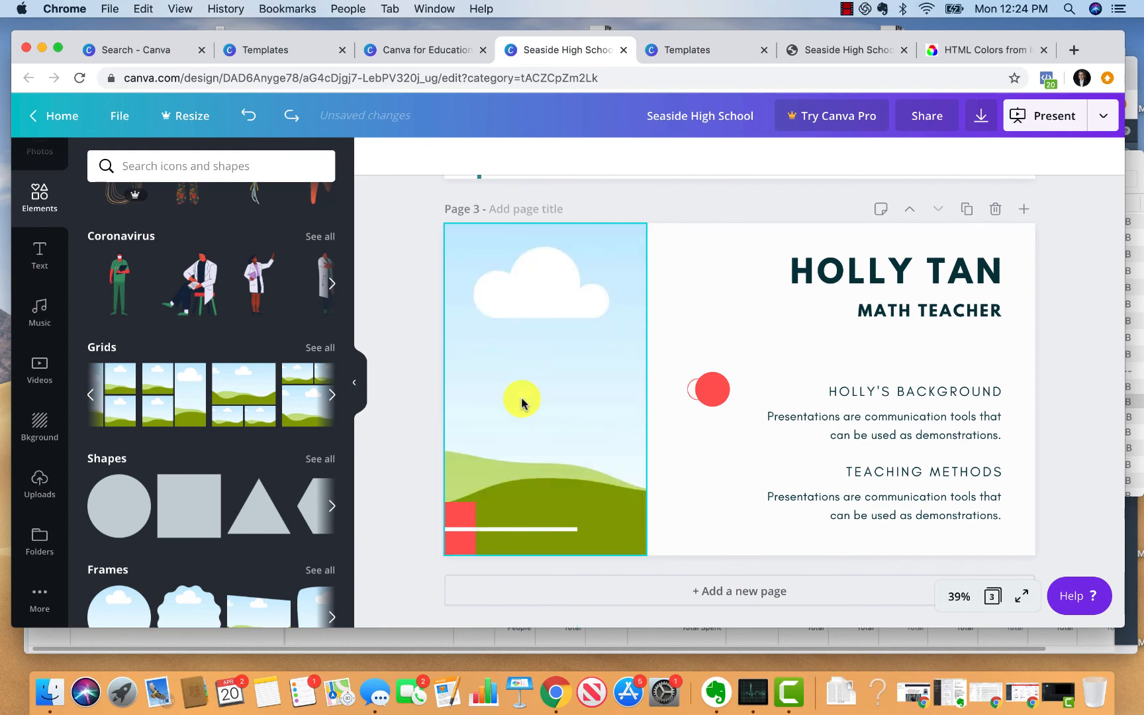
{"action": "key", "text": "super+z"}
{"action": "key", "text": "super+z"}
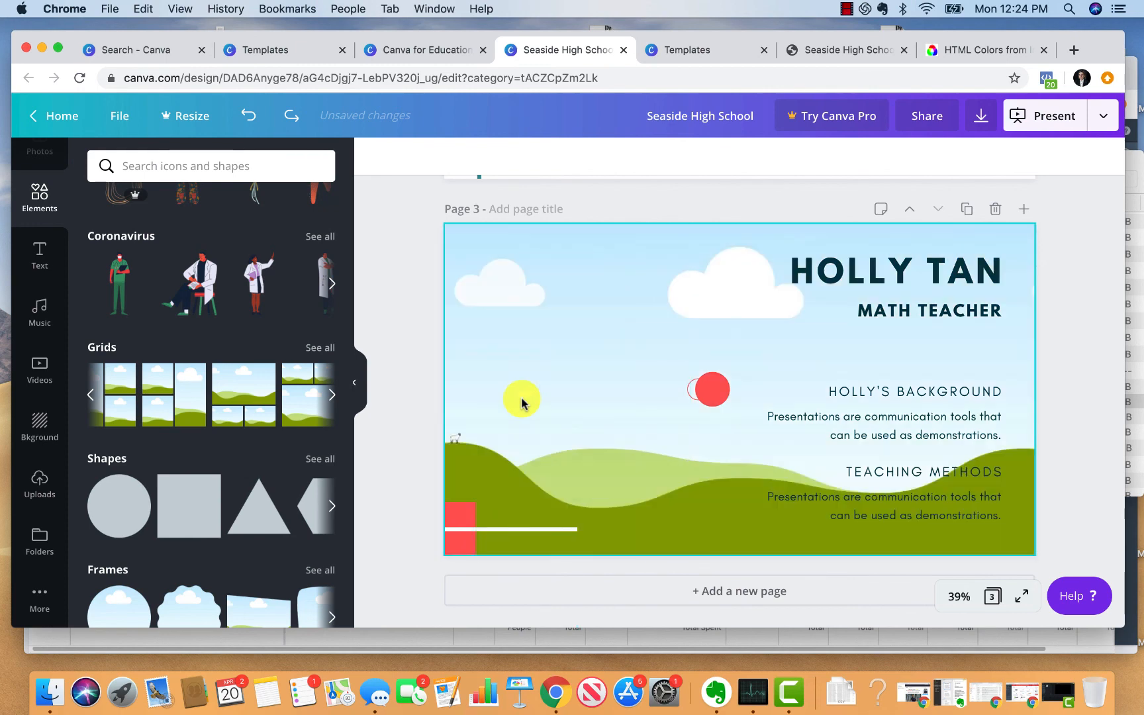
{"action": "key", "text": "super+z"}
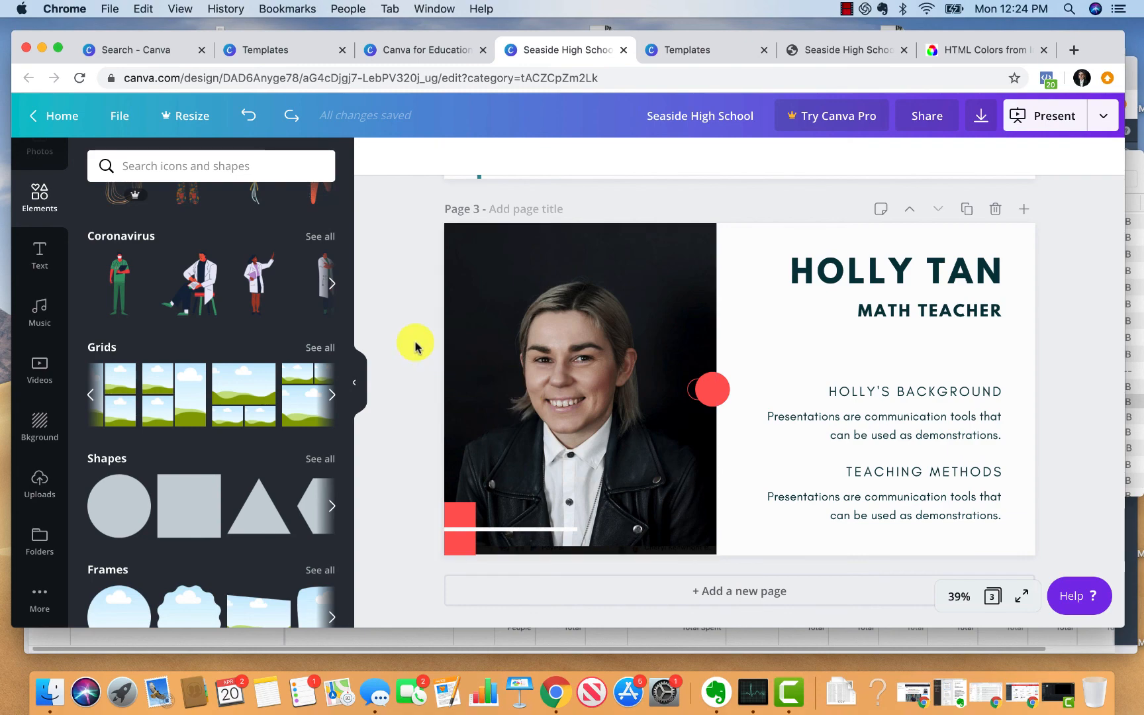
Review all three pages of the presentation, from the title page through the main topics to the teacher page.
{"action": "scroll", "coordinate": [694, 455], "scroll_direction": "up", "scroll_amount": 5}
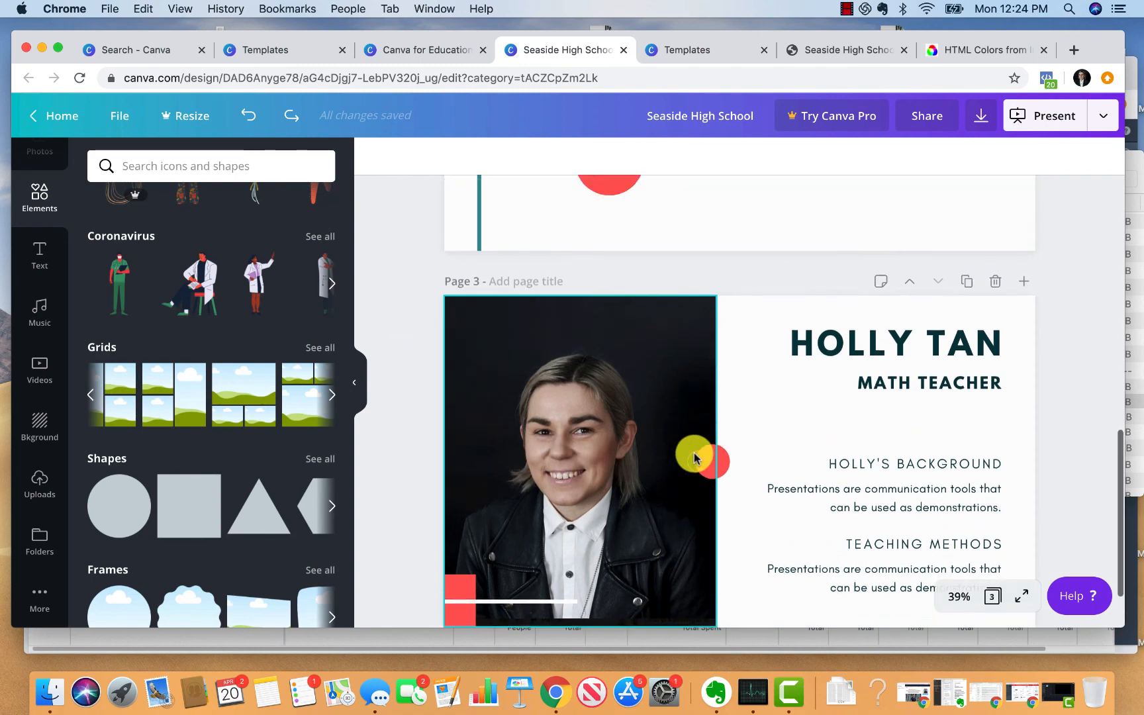
{"action": "scroll", "coordinate": [694, 455], "scroll_direction": "down", "scroll_amount": 5}
{"action": "scroll", "coordinate": [694, 455], "scroll_direction": "up", "scroll_amount": 1}
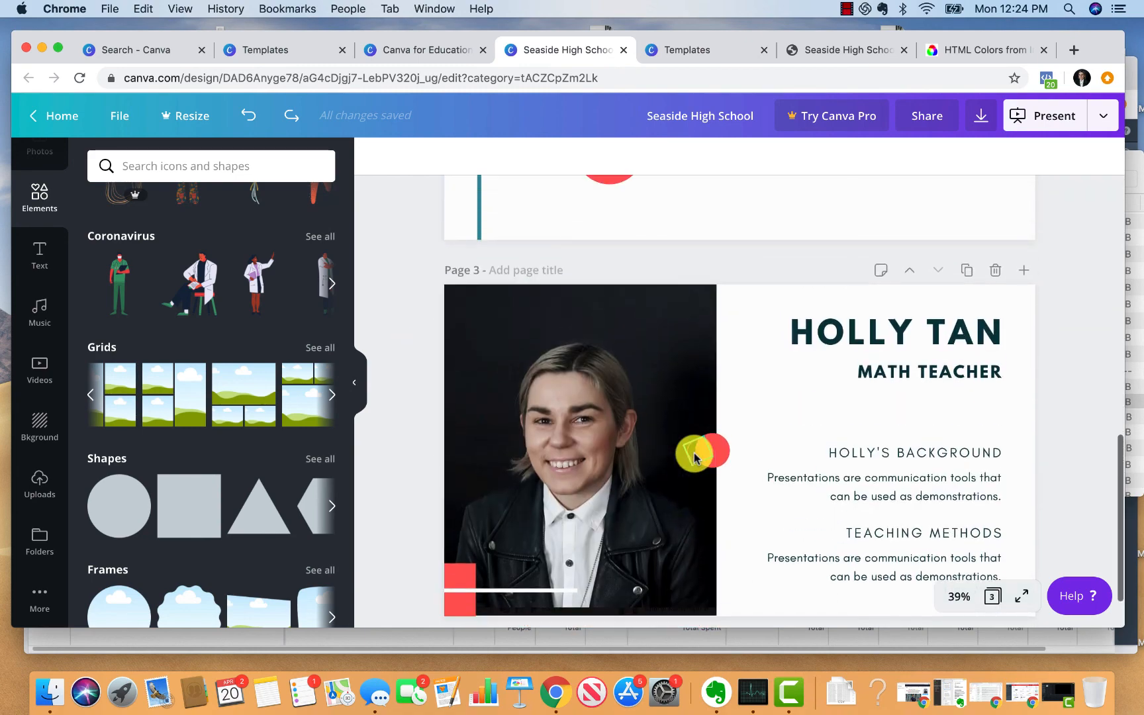
{"action": "scroll", "coordinate": [694, 455], "scroll_direction": "down", "scroll_amount": 1}
{"action": "scroll", "coordinate": [694, 456], "scroll_direction": "up", "scroll_amount": 15}
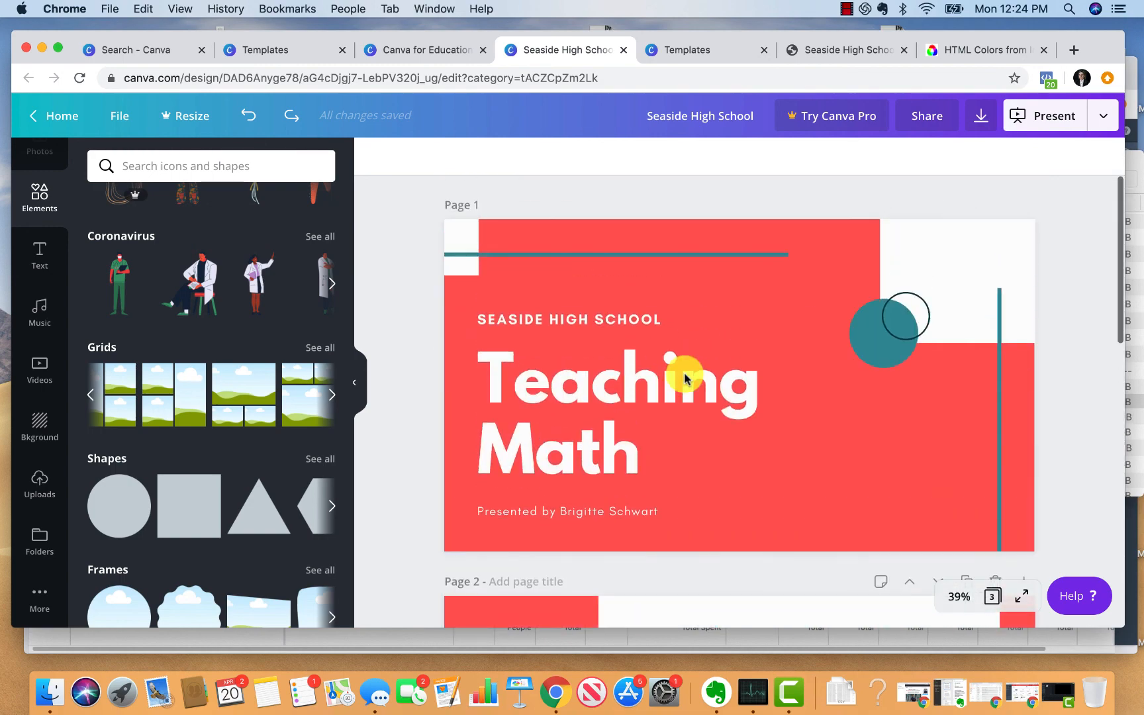
{"action": "scroll", "coordinate": [684, 378], "scroll_direction": "down", "scroll_amount": 15}
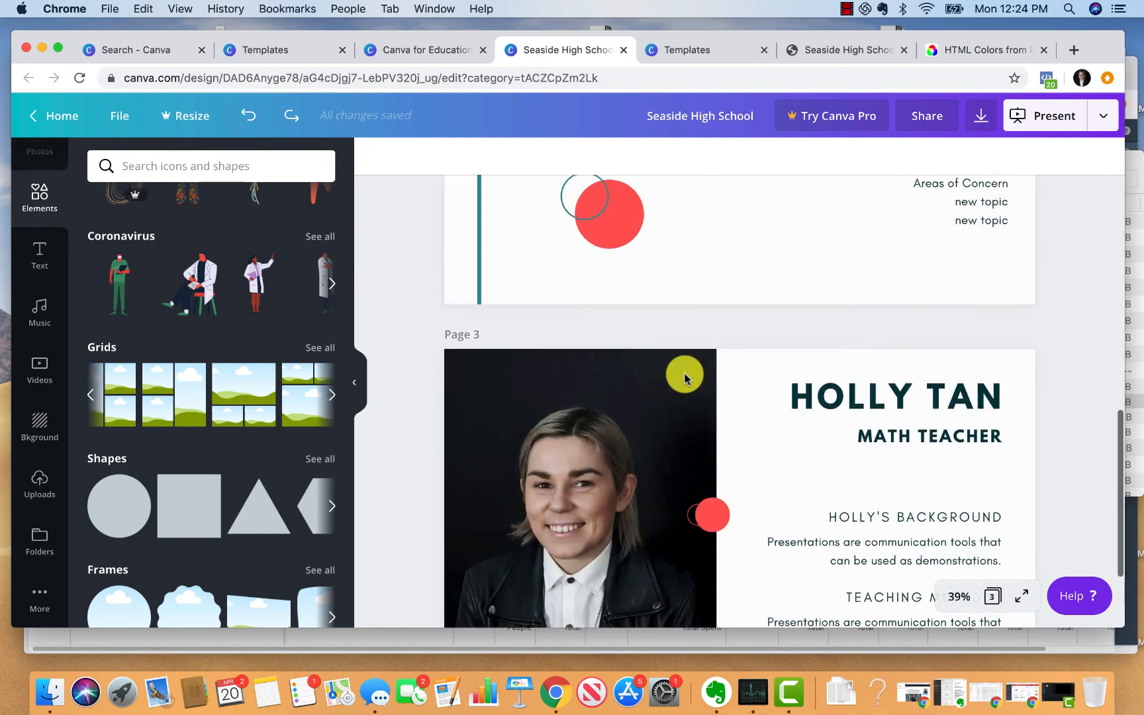
{"action": "left_click", "coordinate": [684, 378]}
{"action": "scroll", "coordinate": [635, 438], "scroll_direction": "up", "scroll_amount": 1}
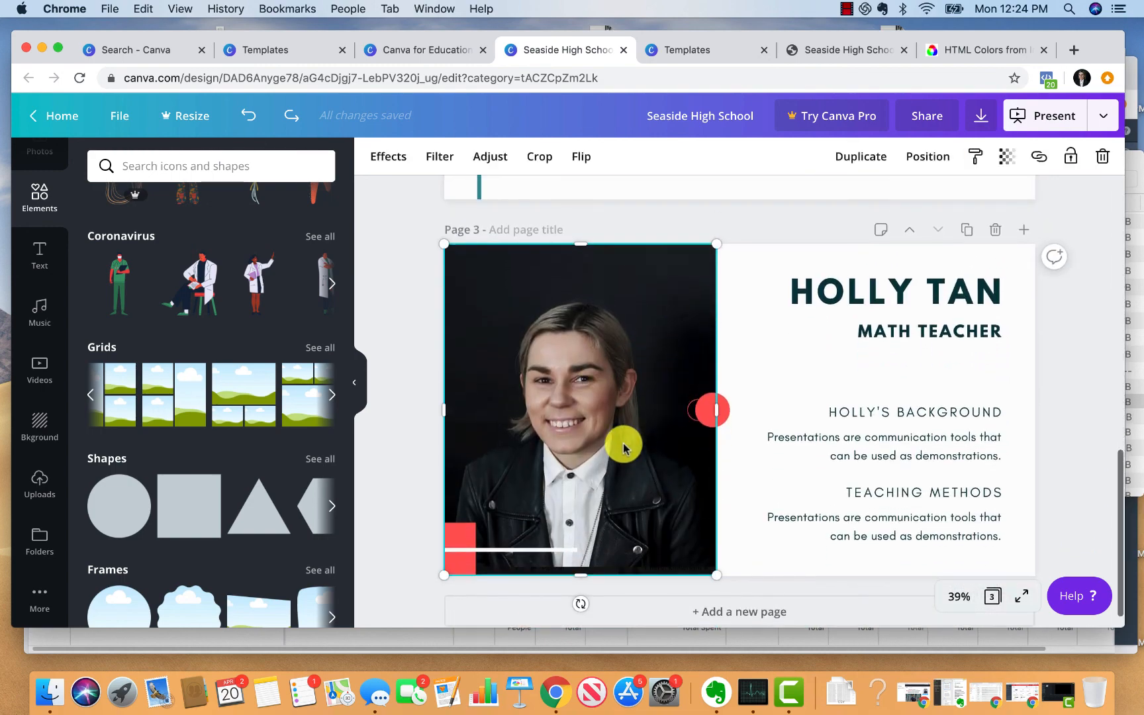
{"action": "scroll", "coordinate": [672, 496], "scroll_direction": "up", "scroll_amount": 10}
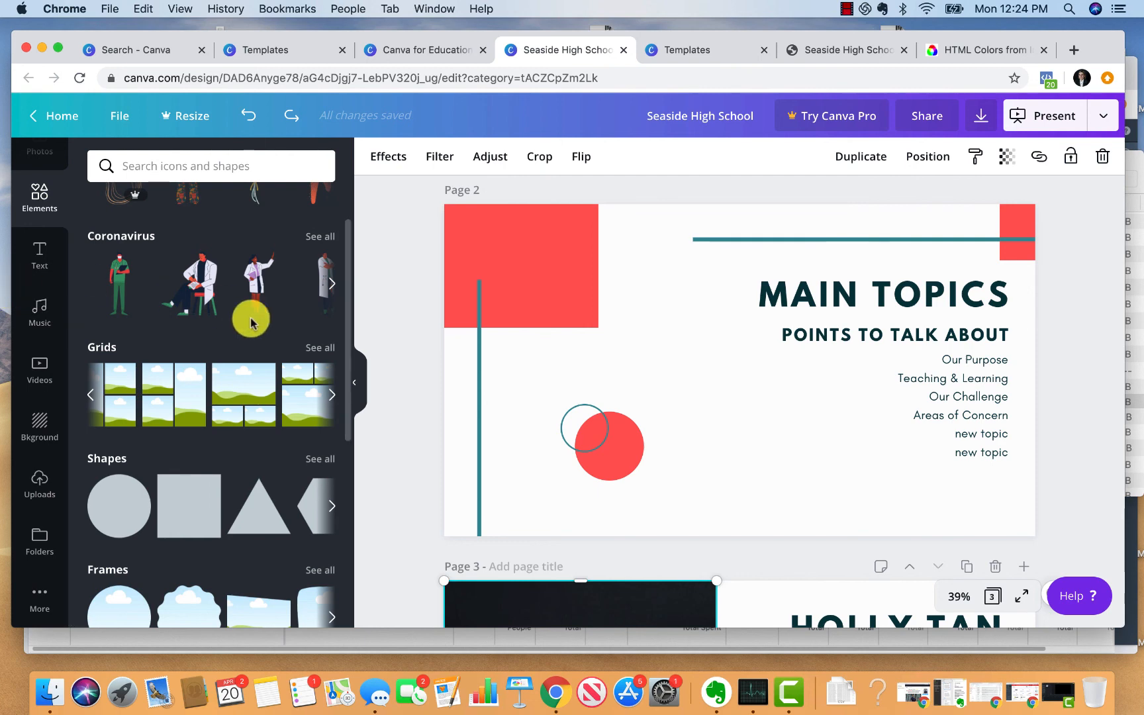
{"action": "scroll", "coordinate": [568, 378], "scroll_direction": "up", "scroll_amount": 6}
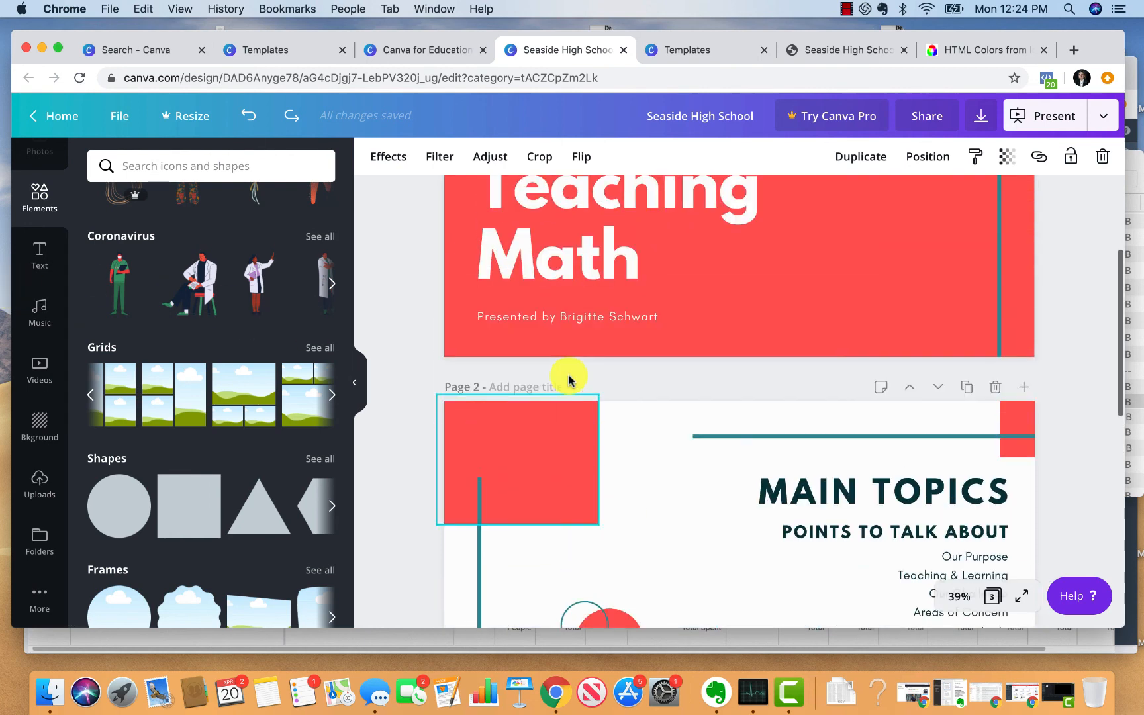
{"action": "scroll", "coordinate": [568, 379], "scroll_direction": "down", "scroll_amount": 12}
{"action": "scroll", "coordinate": [568, 375], "scroll_direction": "down", "scroll_amount": 5}
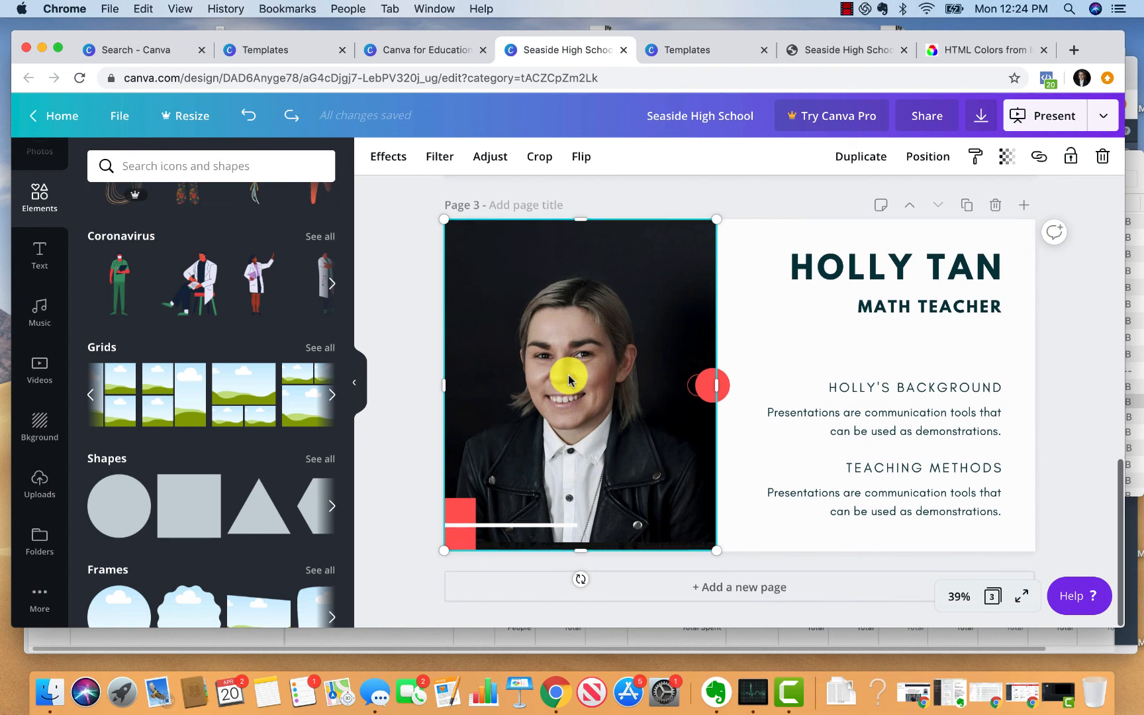
{"action": "scroll", "coordinate": [223, 306], "scroll_direction": "up", "scroll_amount": 1}
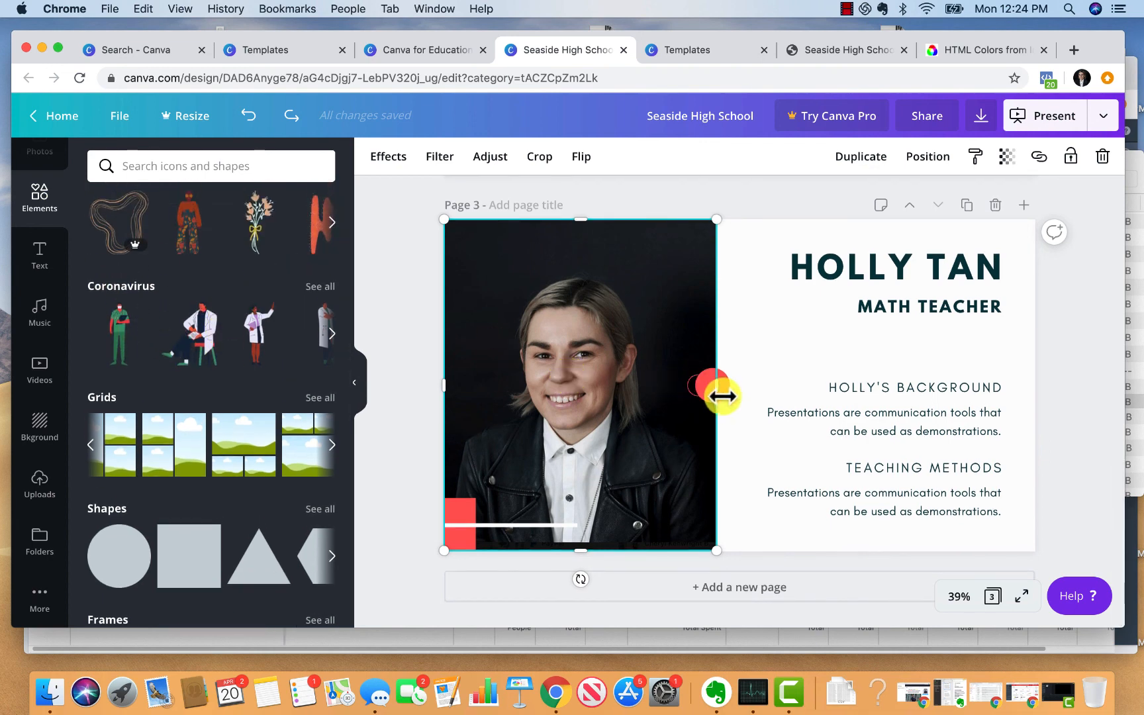
{"action": "scroll", "coordinate": [721, 396], "scroll_direction": "up", "scroll_amount": 3}
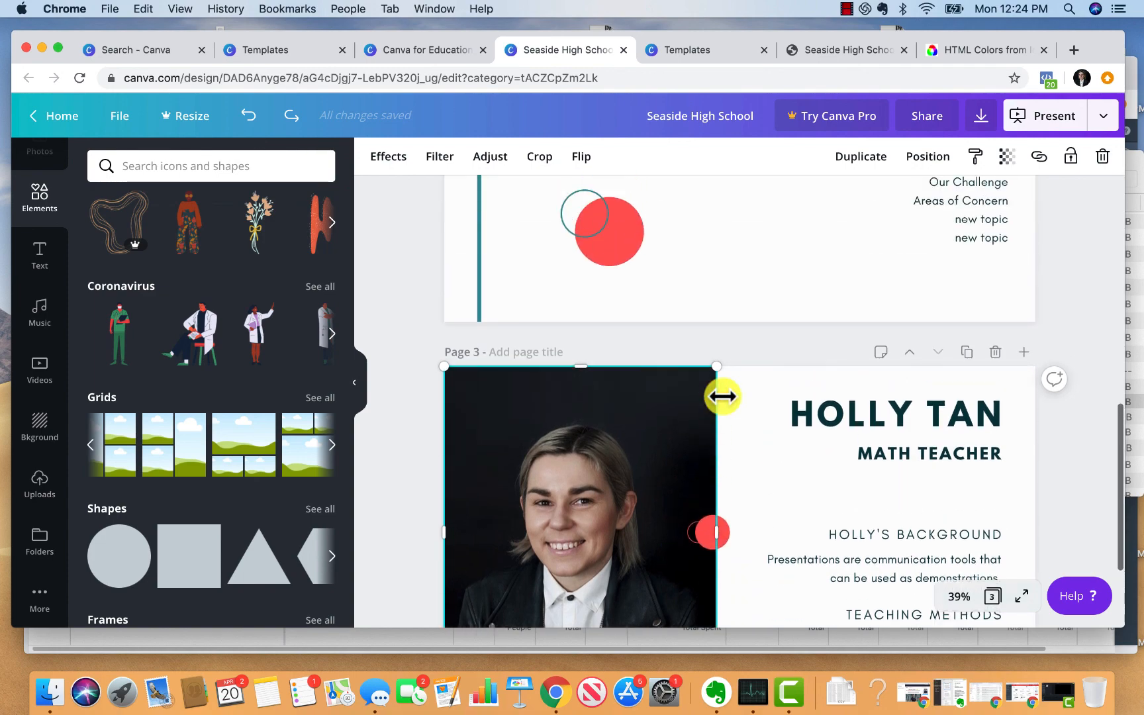
{"action": "scroll", "coordinate": [721, 395], "scroll_direction": "up", "scroll_amount": 3}
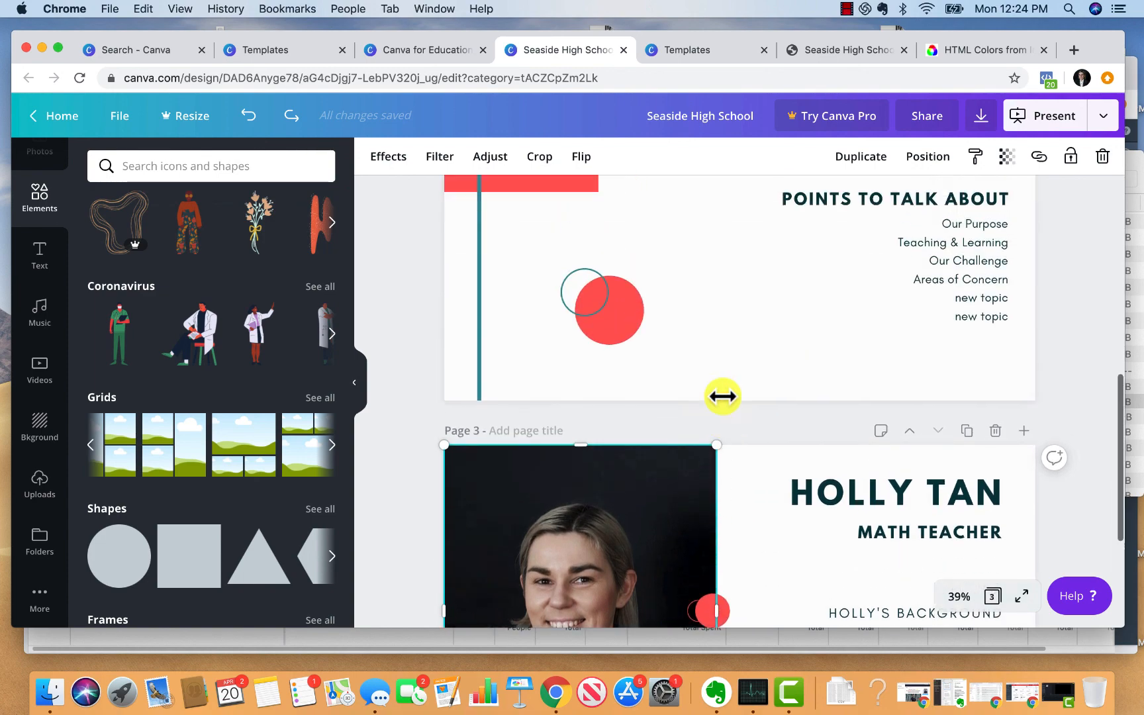
{"action": "scroll", "coordinate": [721, 396], "scroll_direction": "down", "scroll_amount": 6}
{"action": "scroll", "coordinate": [721, 395], "scroll_direction": "up", "scroll_amount": 1}
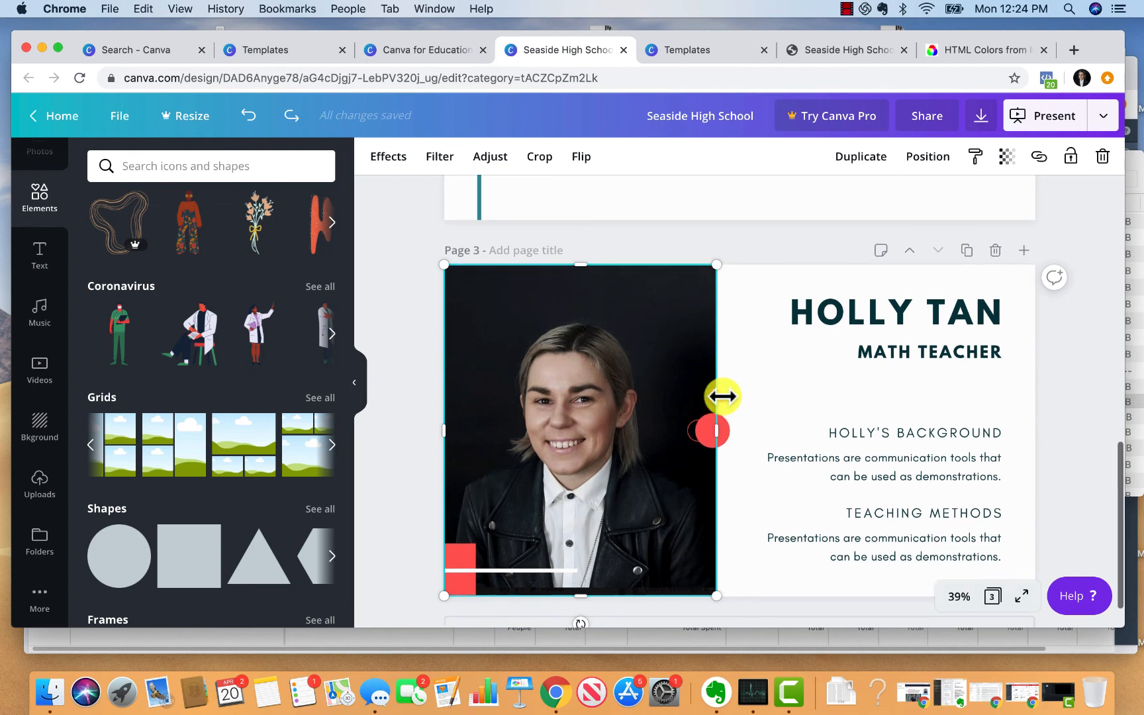
{"action": "scroll", "coordinate": [864, 401], "scroll_direction": "up", "scroll_amount": 2}
{"action": "scroll", "coordinate": [866, 402], "scroll_direction": "down", "scroll_amount": 2}
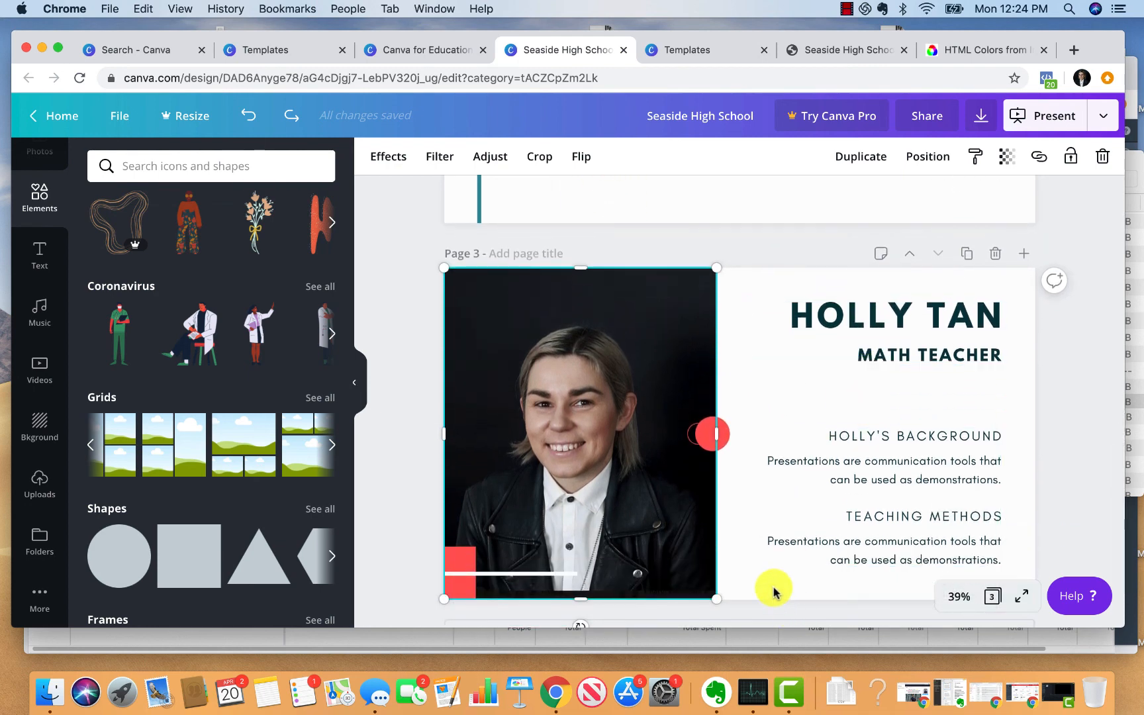
{"action": "left_click", "coordinate": [796, 695]}
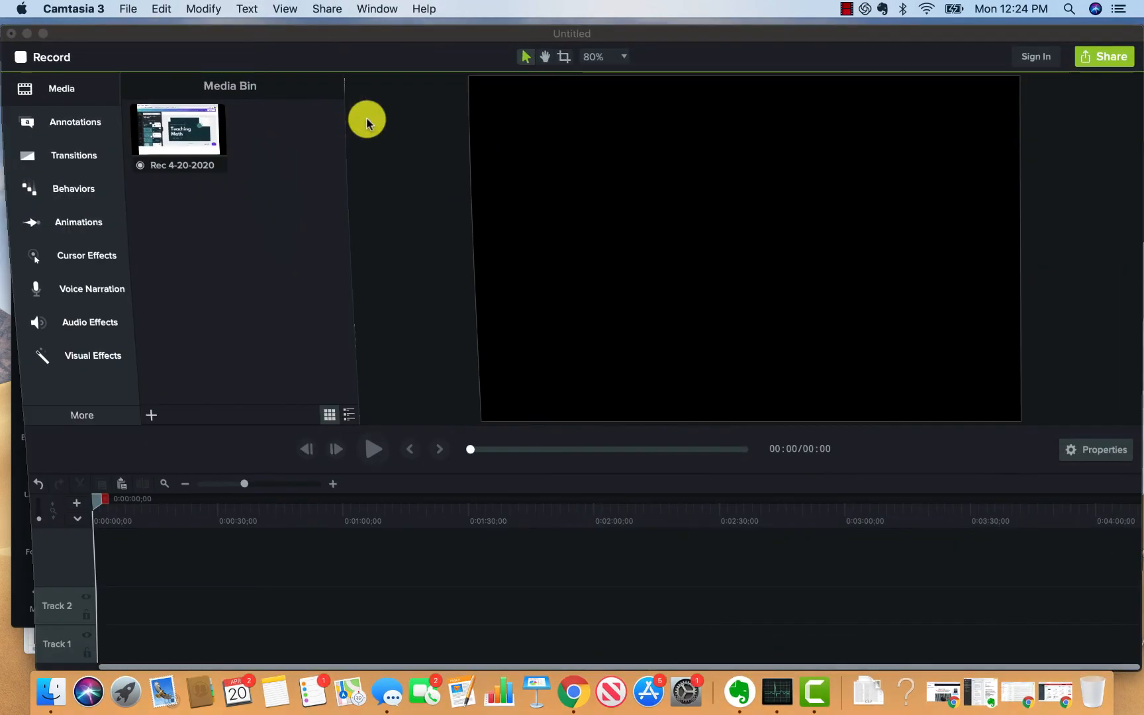
{"action": "left_click", "coordinate": [131, 9]}
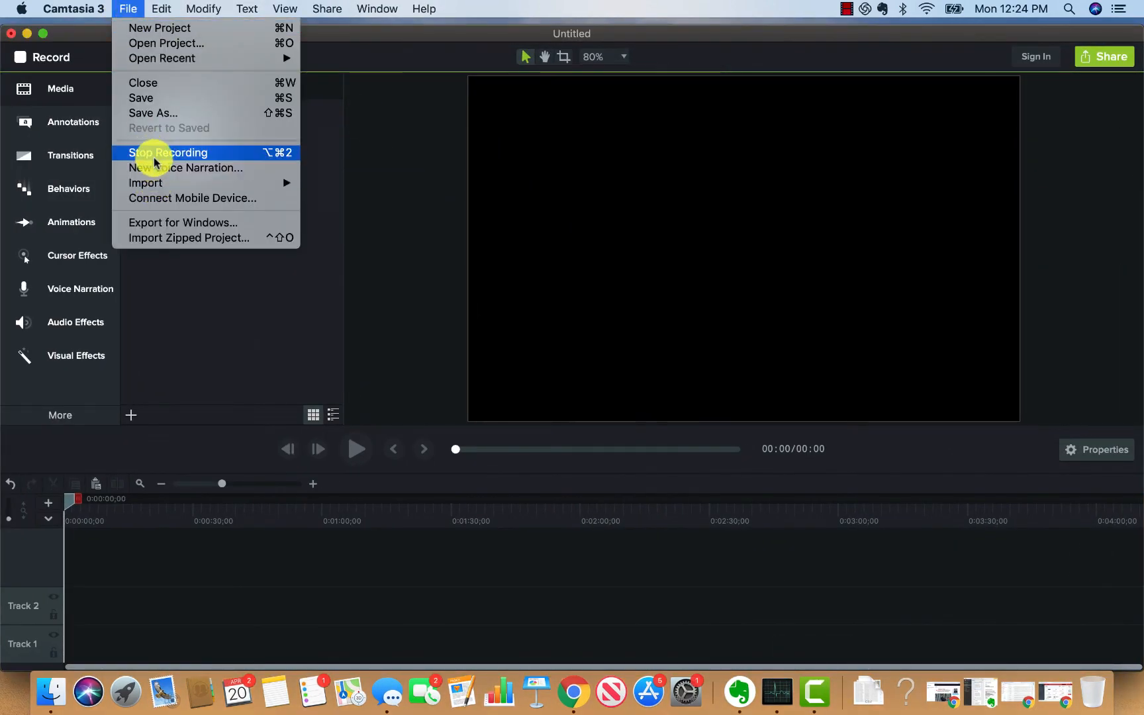